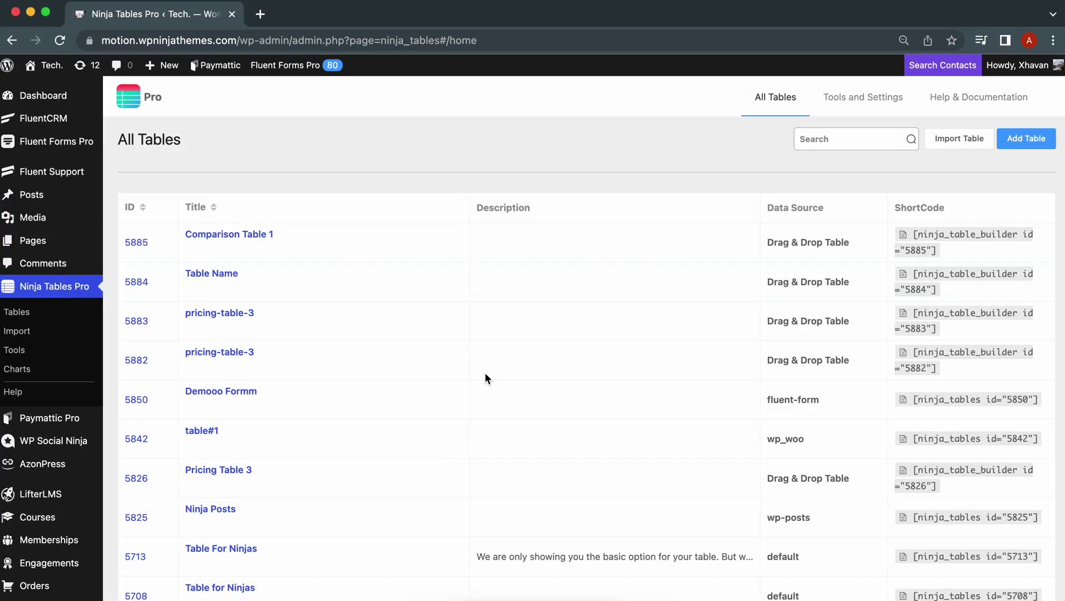
Start a new WooCommerce products table titled 'WooTable'
click(1020, 140)
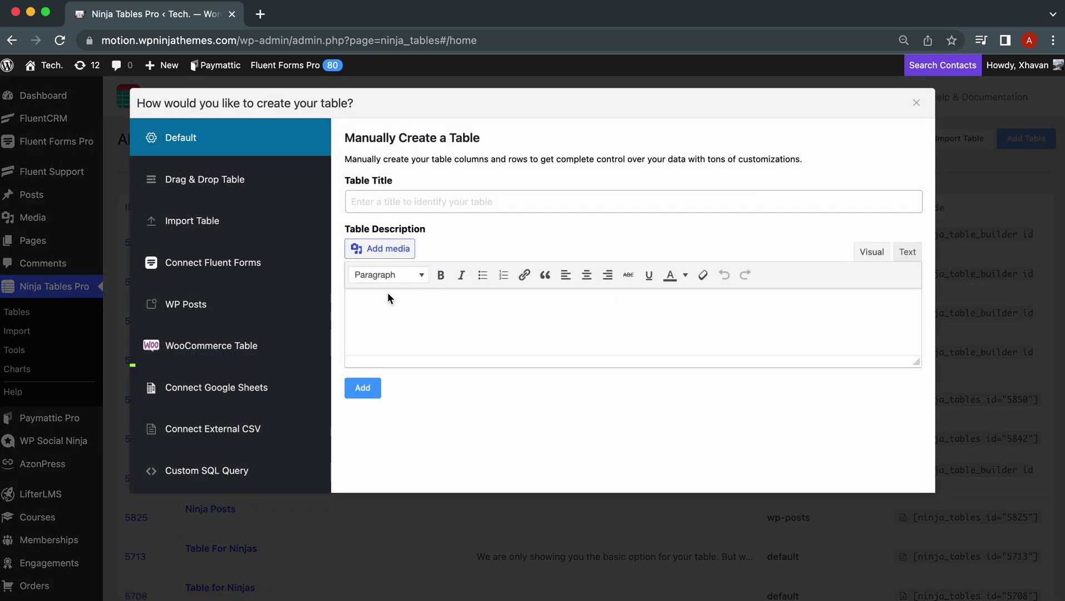
click(326, 346)
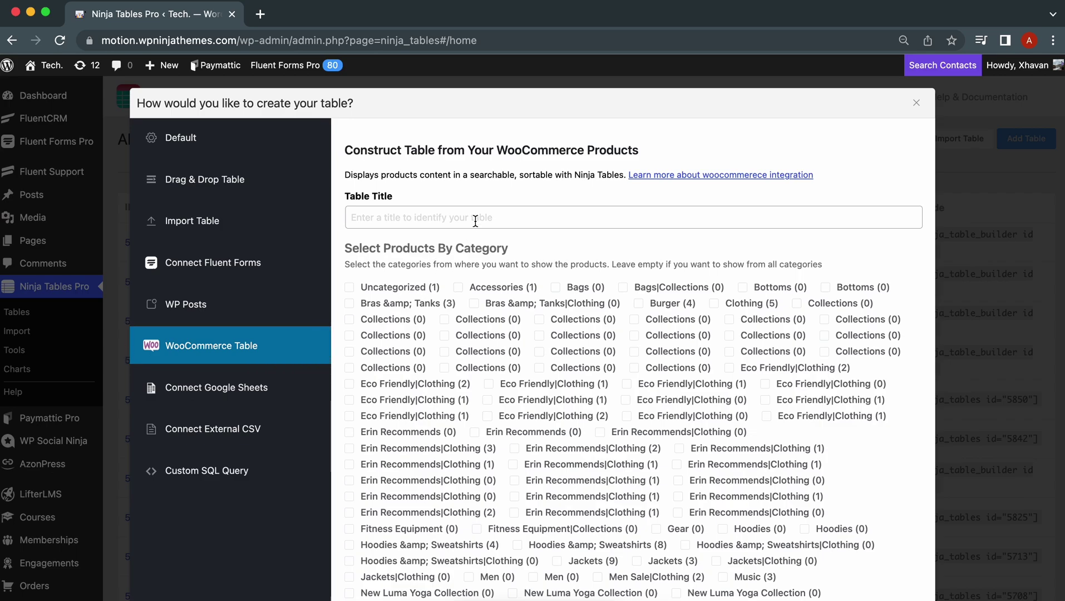
click(475, 218)
click(439, 284)
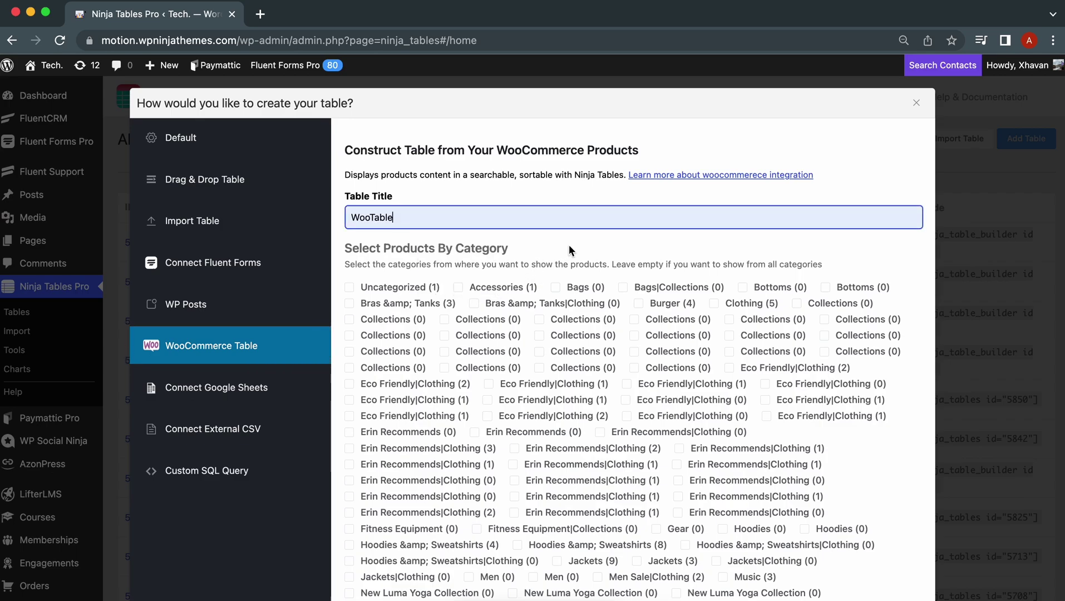
scroll(445, 278, down, 5)
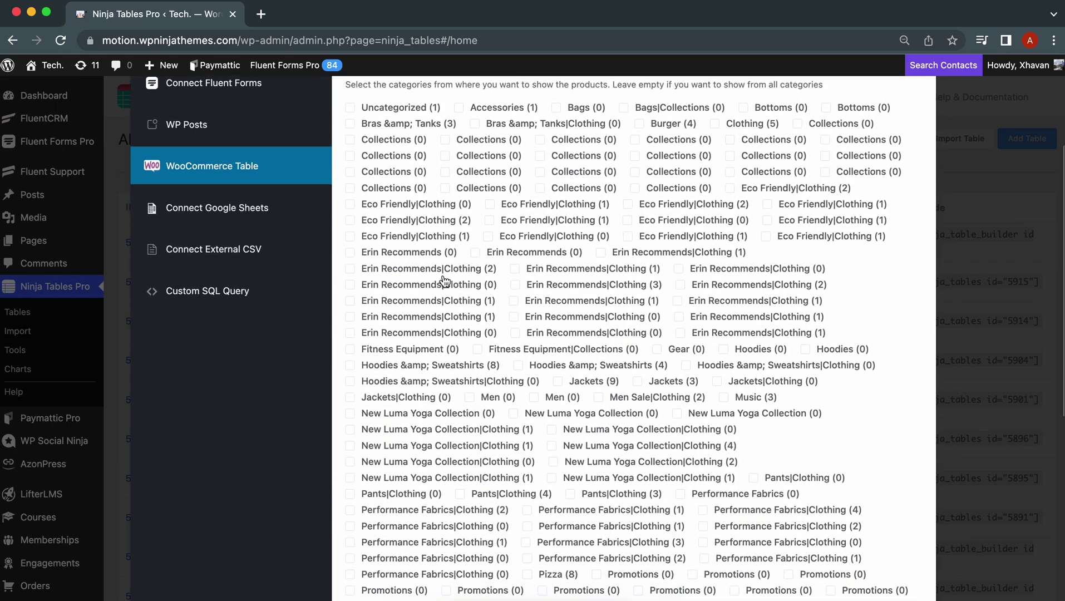
scroll(443, 281, down, 8)
scroll(443, 281, down, 4)
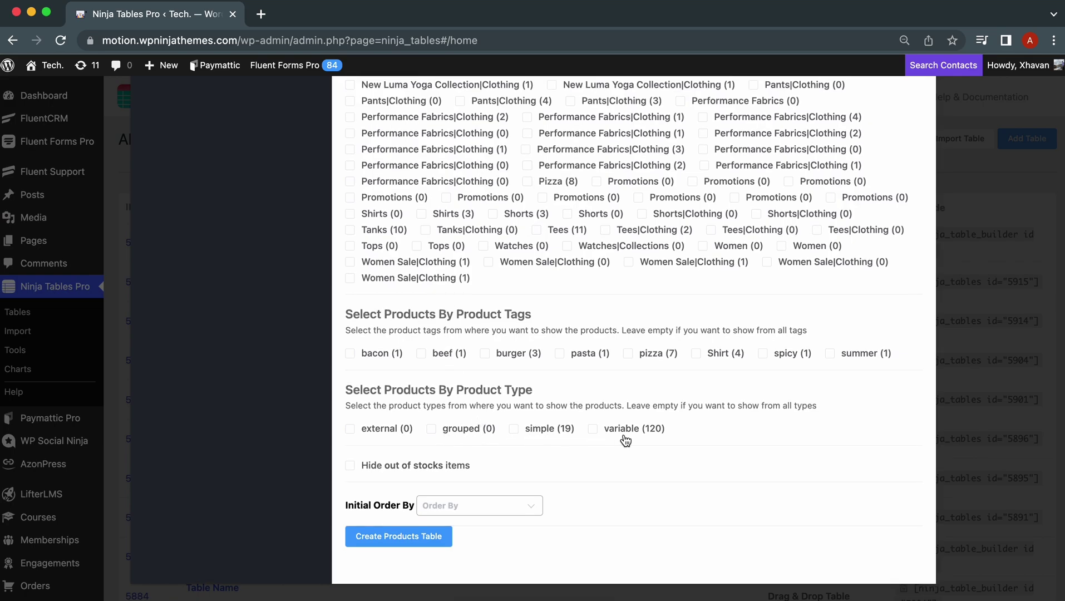
scroll(492, 315, up, 15)
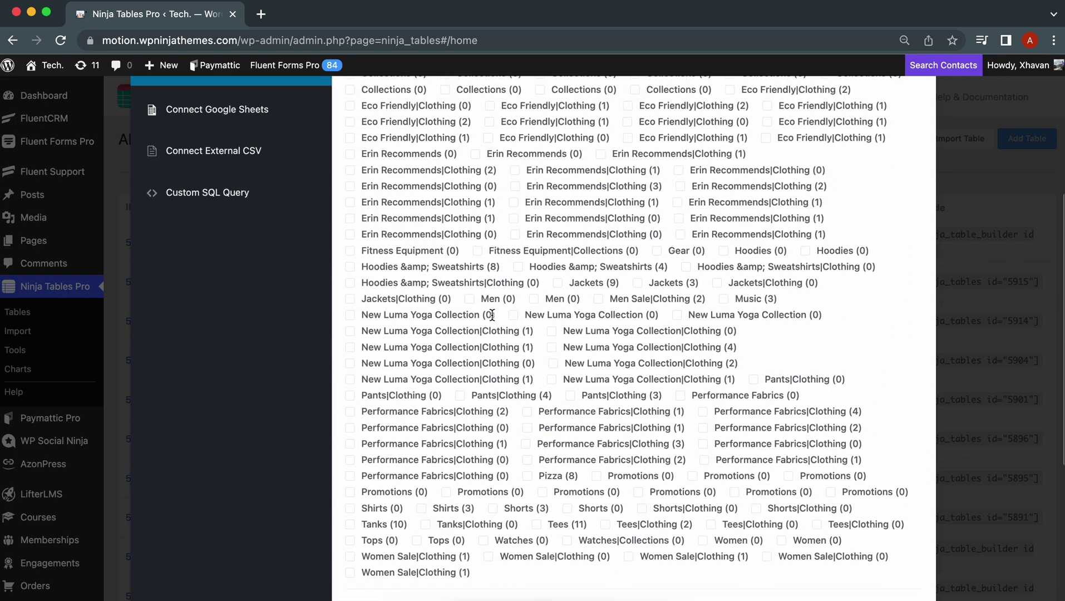
scroll(477, 261, down, 15)
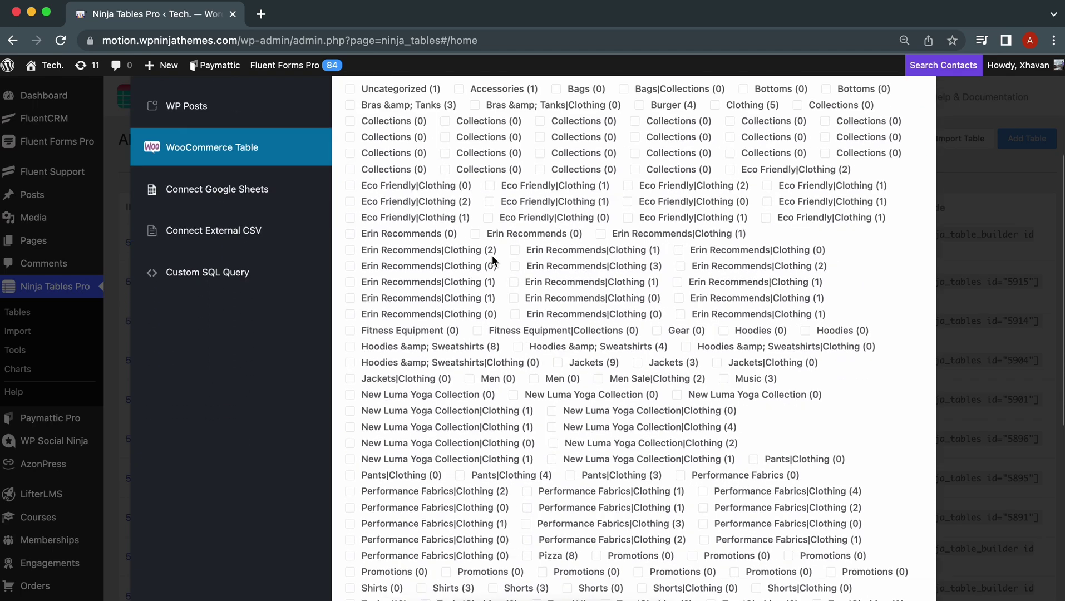
scroll(493, 259, up, 12)
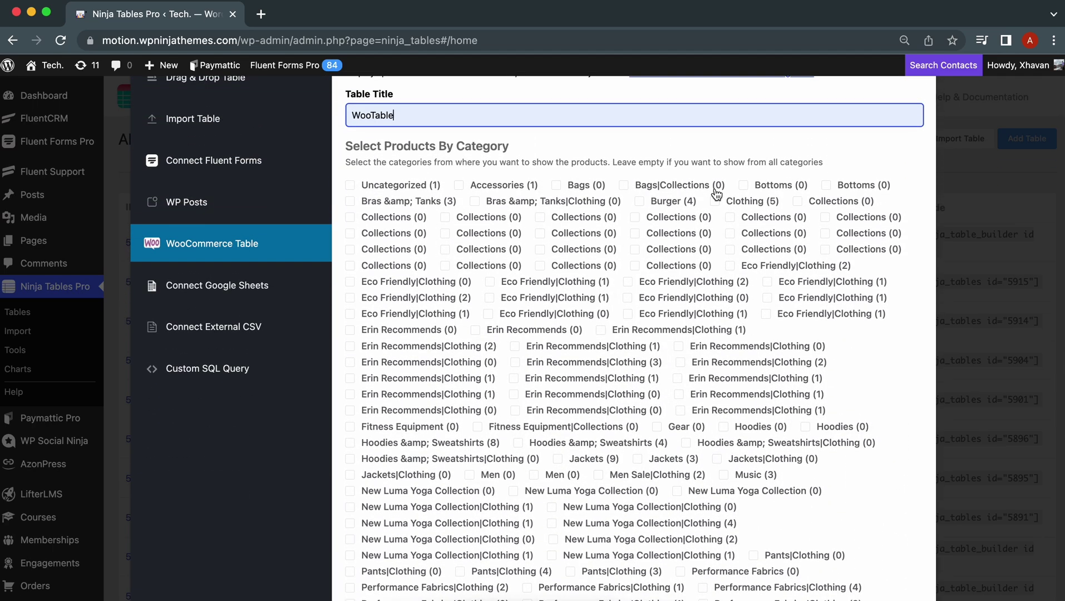
Limit it to in-stock simple Clothing products, order by price, and create the table
click(714, 201)
scroll(716, 204, down, 2)
scroll(716, 204, down, 10)
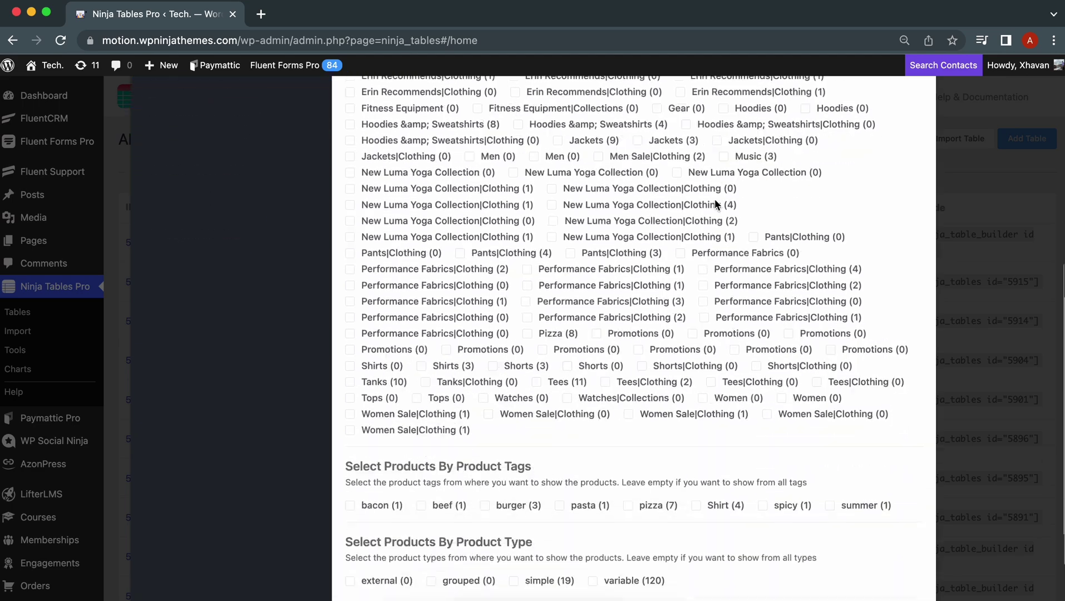
click(513, 502)
scroll(515, 504, down, 2)
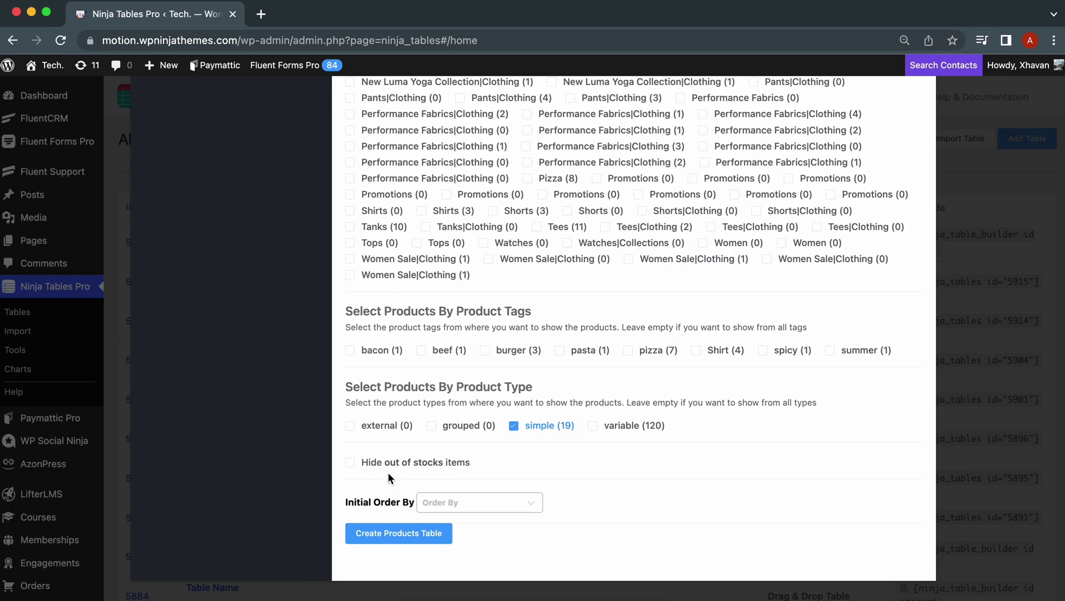
click(349, 466)
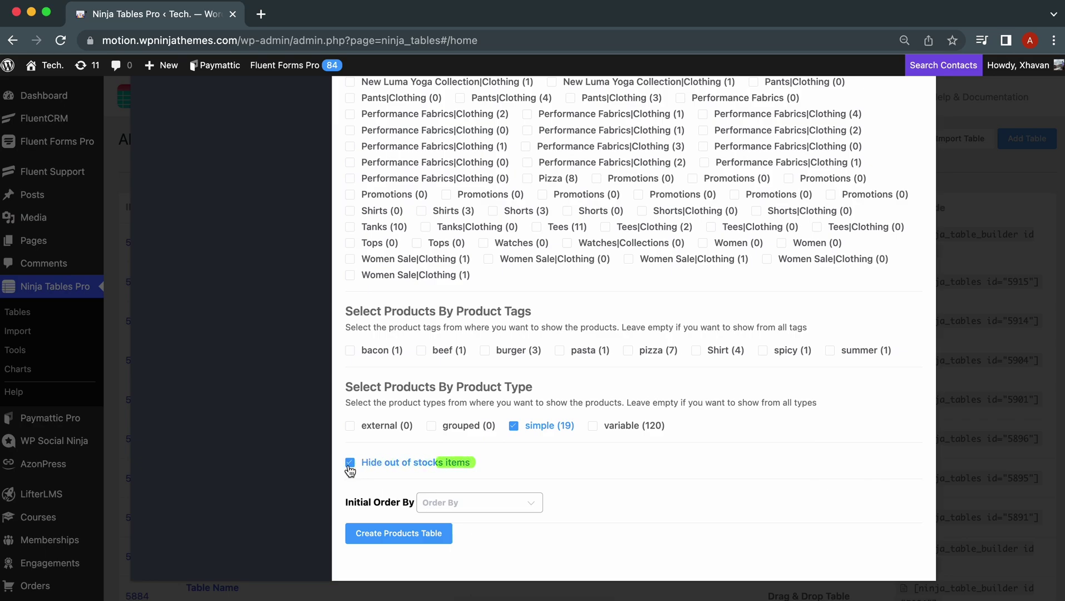
click(492, 512)
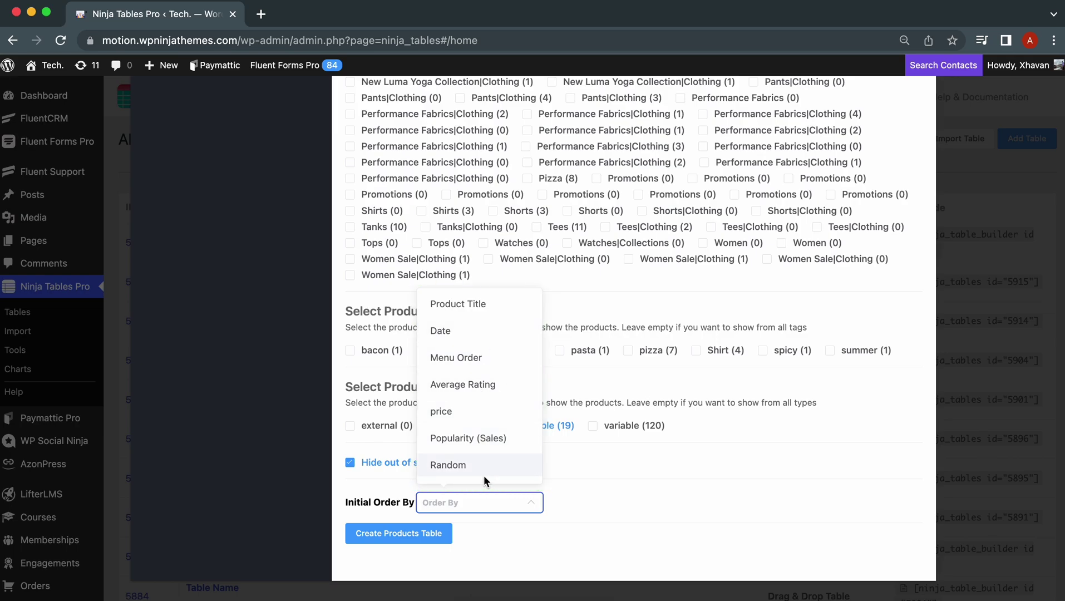
click(474, 411)
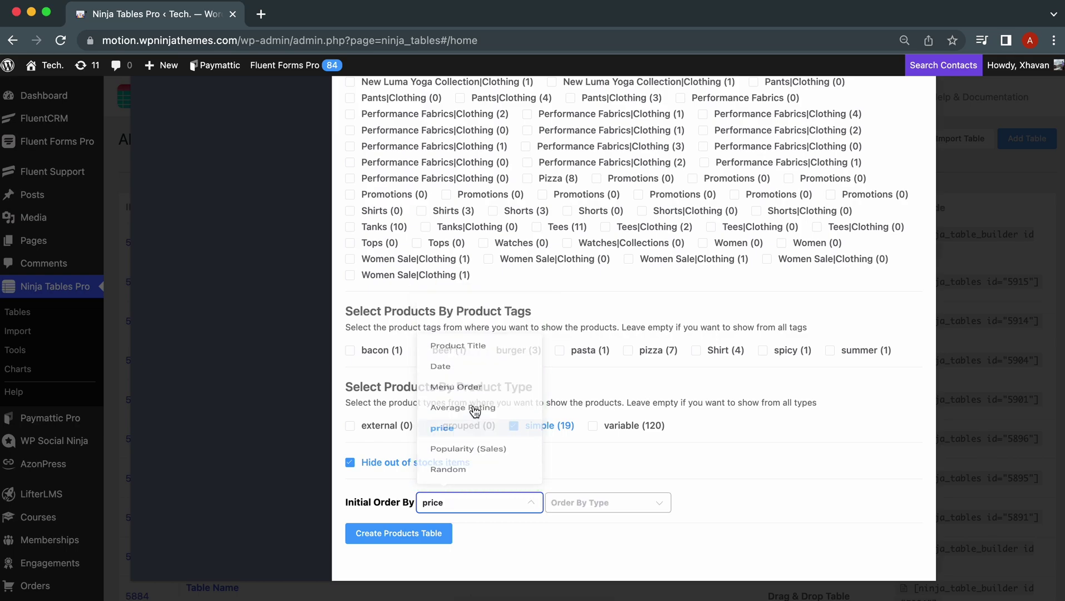
click(401, 534)
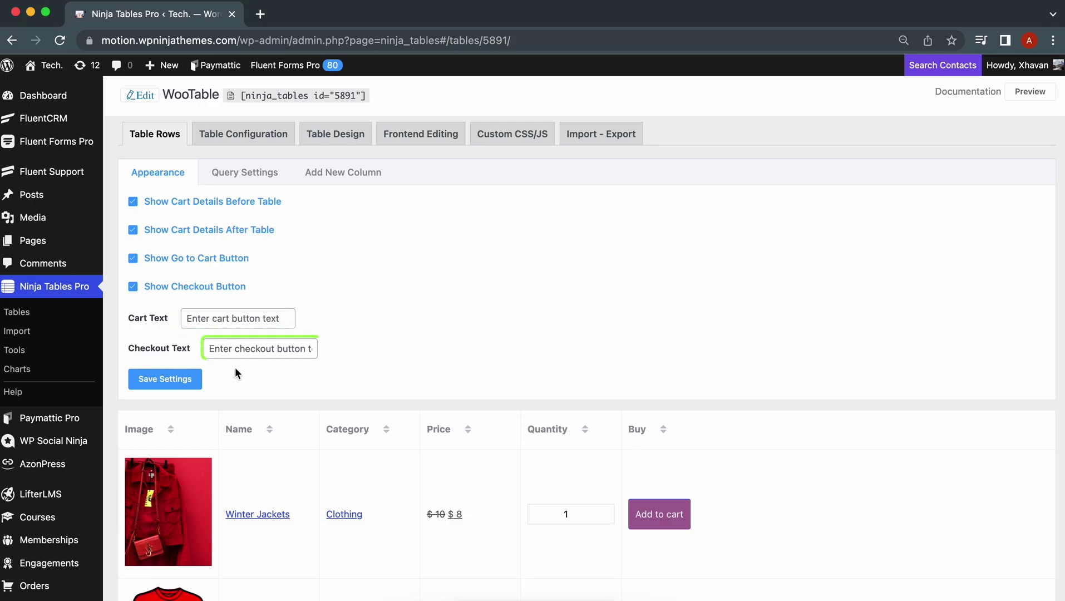
Open and scroll through WooTable's Query Settings product filters
click(249, 173)
scroll(146, 220, down, 7)
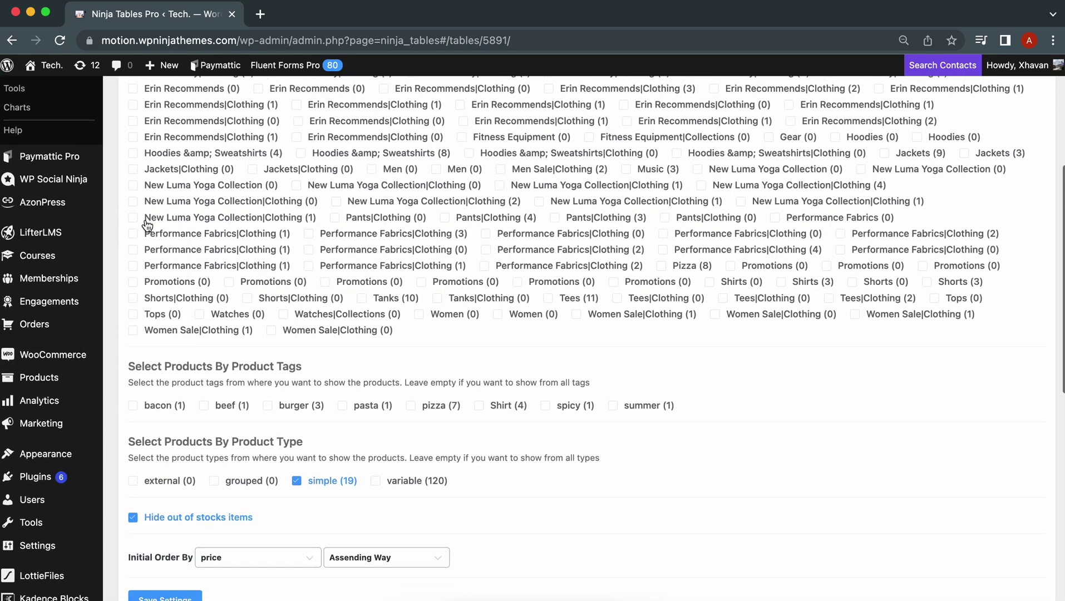
scroll(147, 225, up, 7)
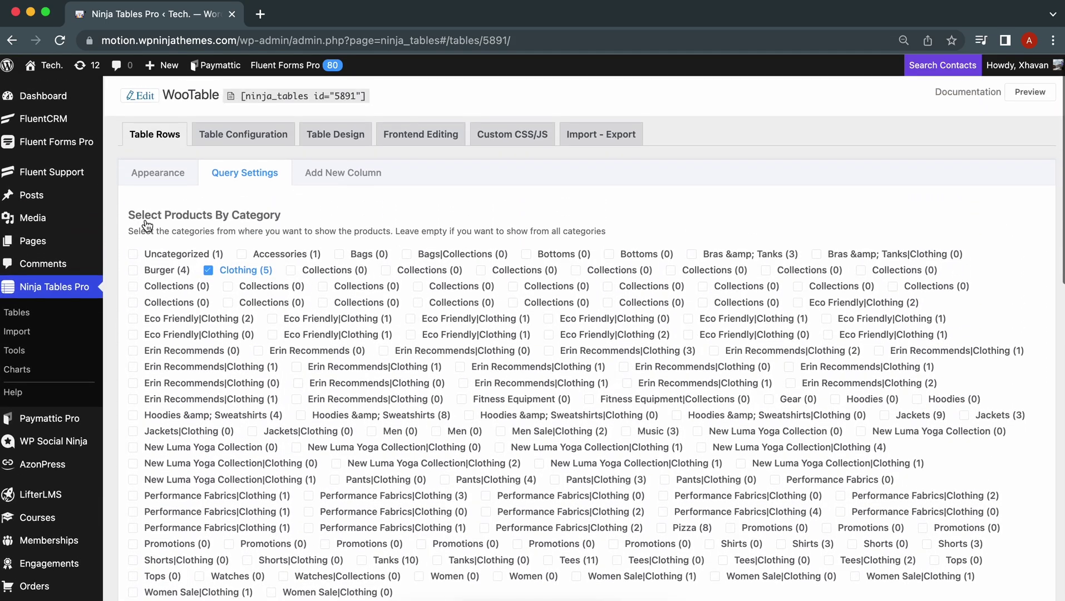
click(336, 177)
Add an 'Extra' Text Area column whose Product Data value is the Product SKU
click(338, 248)
text(Extra)
click(518, 356)
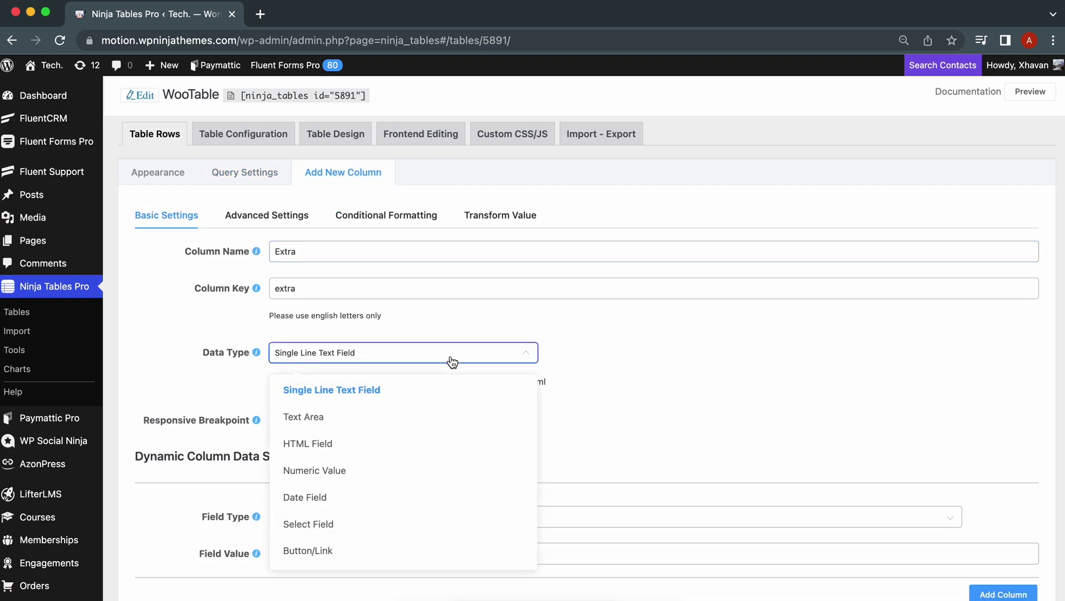
click(362, 414)
scroll(361, 415, down, 3)
click(360, 416)
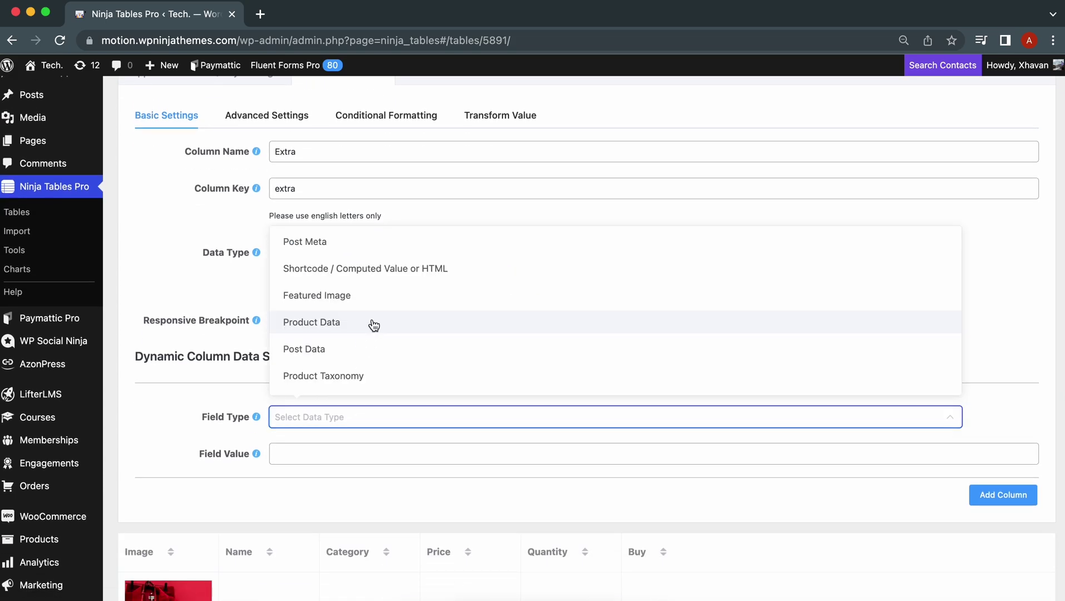
click(373, 323)
click(380, 454)
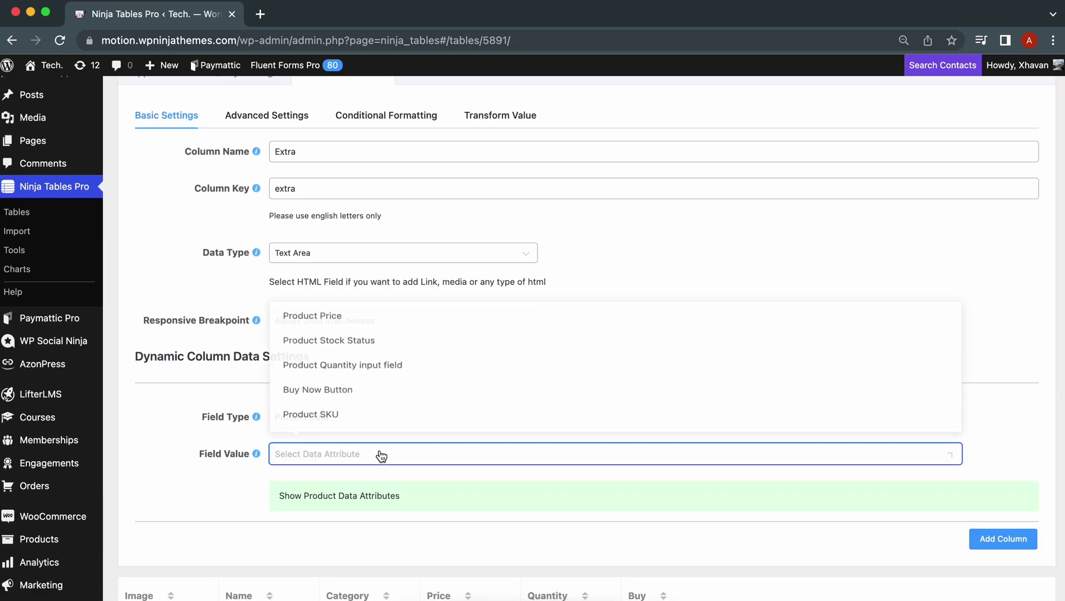
click(348, 414)
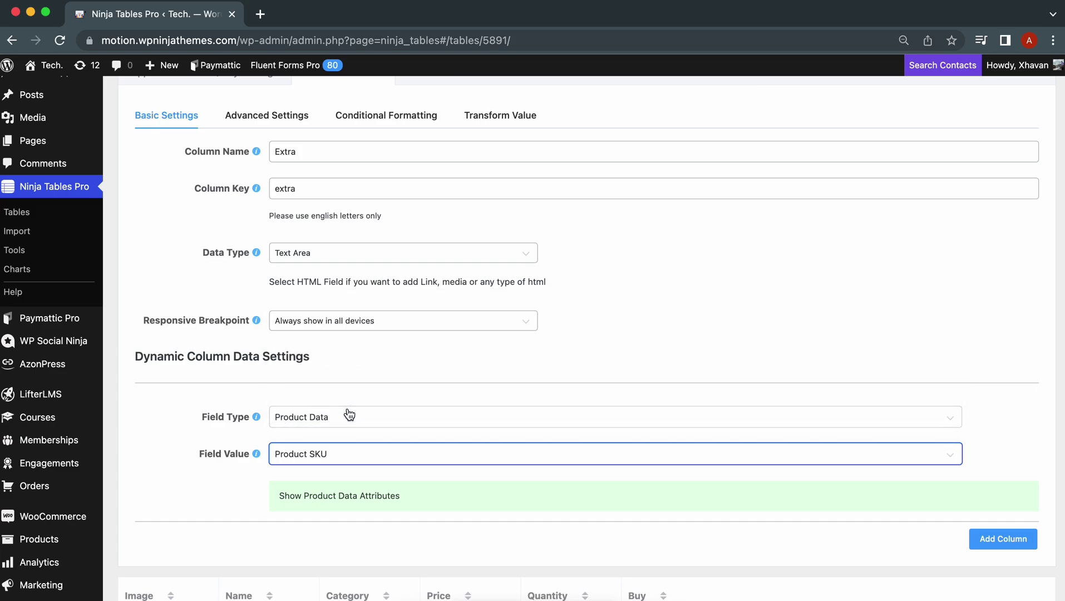
click(993, 546)
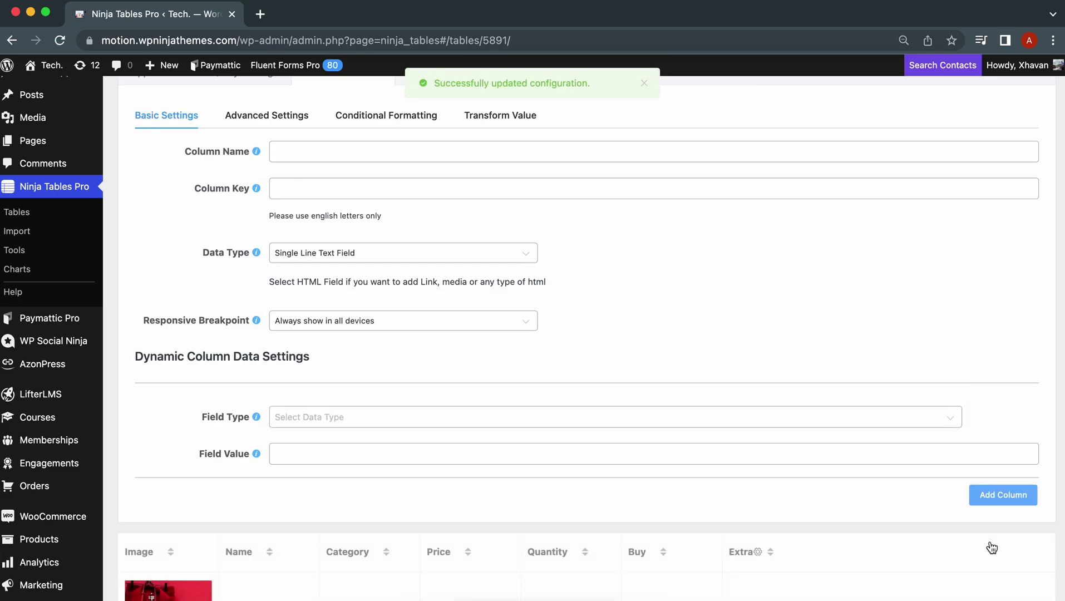
scroll(991, 548, up, 2)
scroll(991, 547, up, 1)
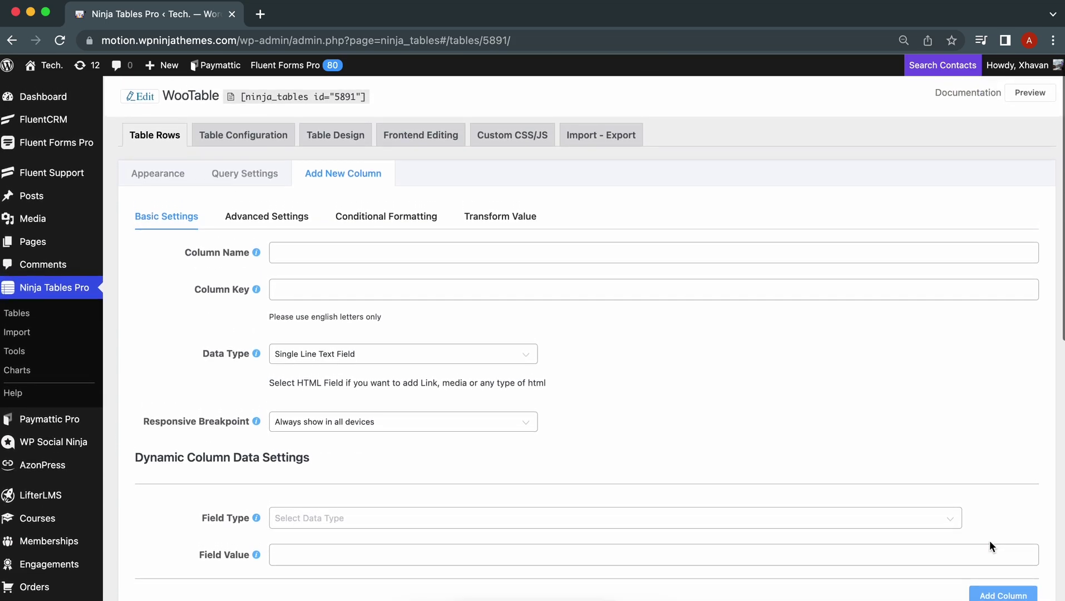
Rename the Buy column to 'Buy Now' with button text 'Buy Now' and update it
click(245, 134)
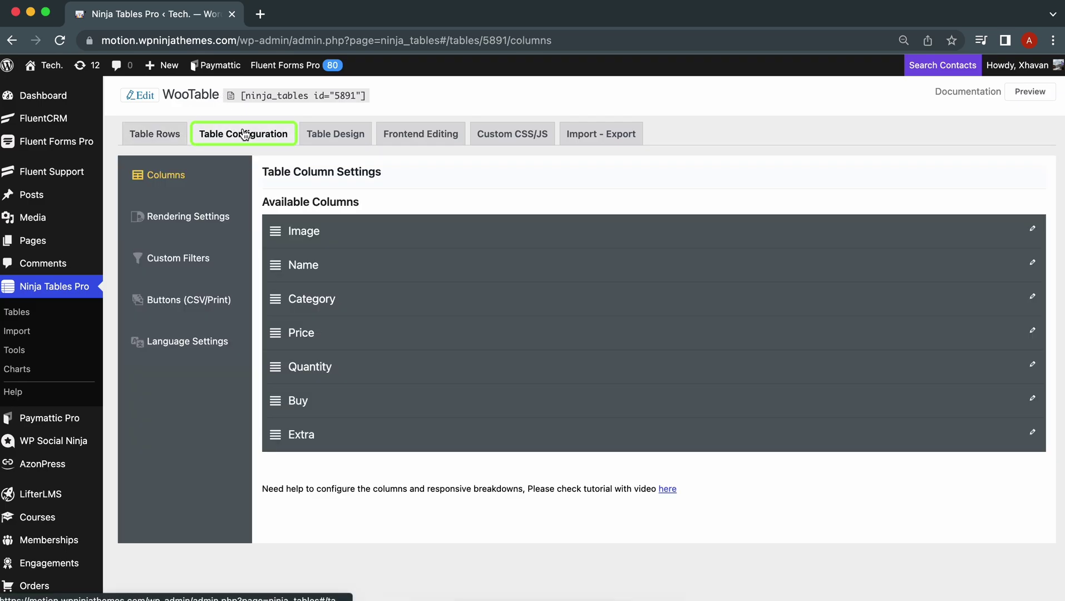
click(286, 401)
scroll(292, 403, down, 3)
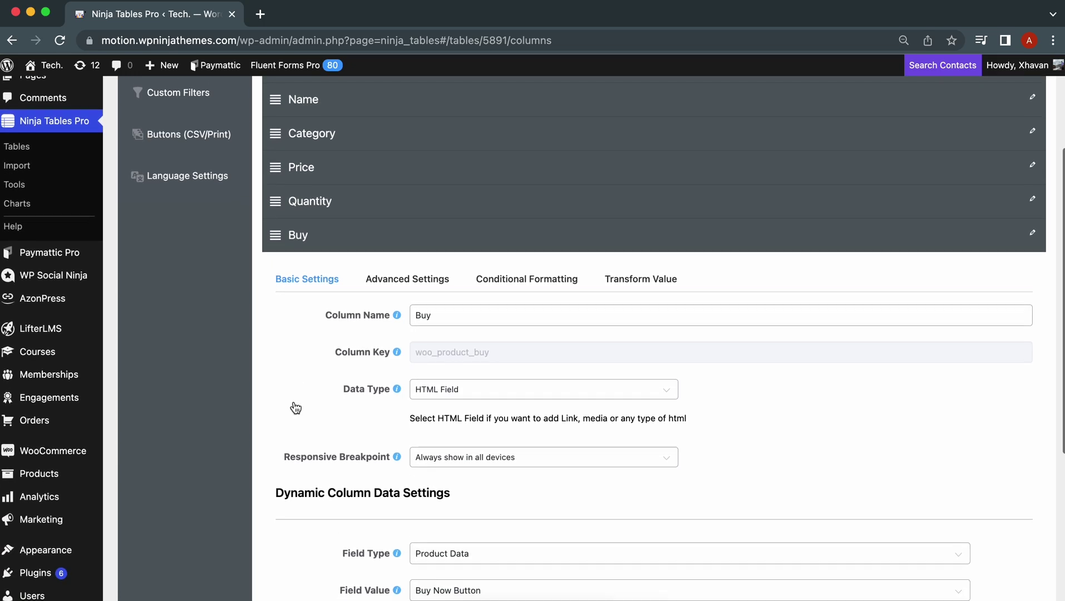
click(451, 321)
text(Now)
scroll(452, 320, down, 3)
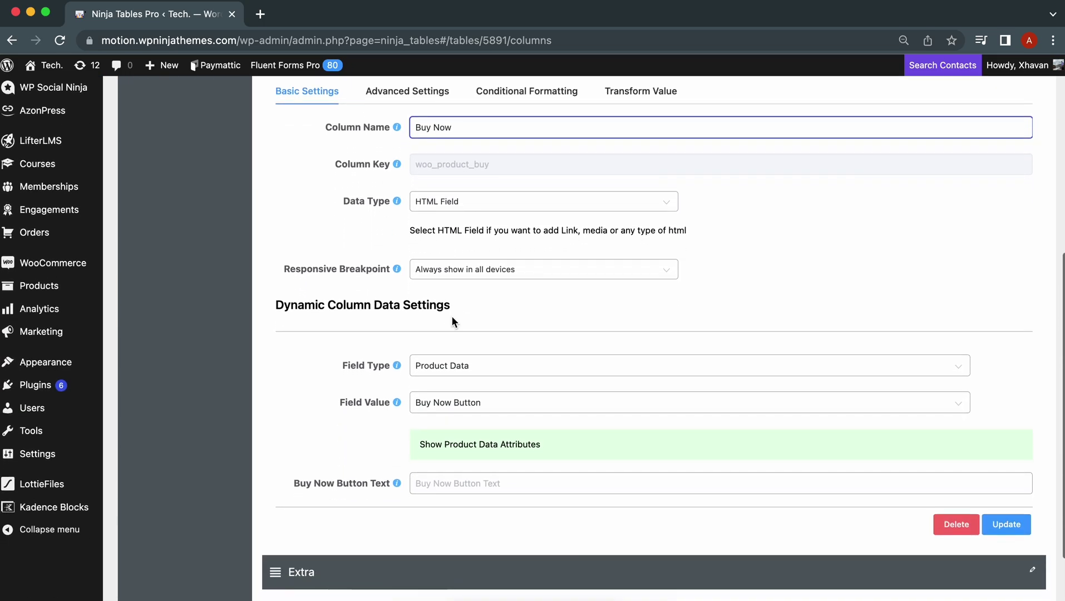
click(476, 483)
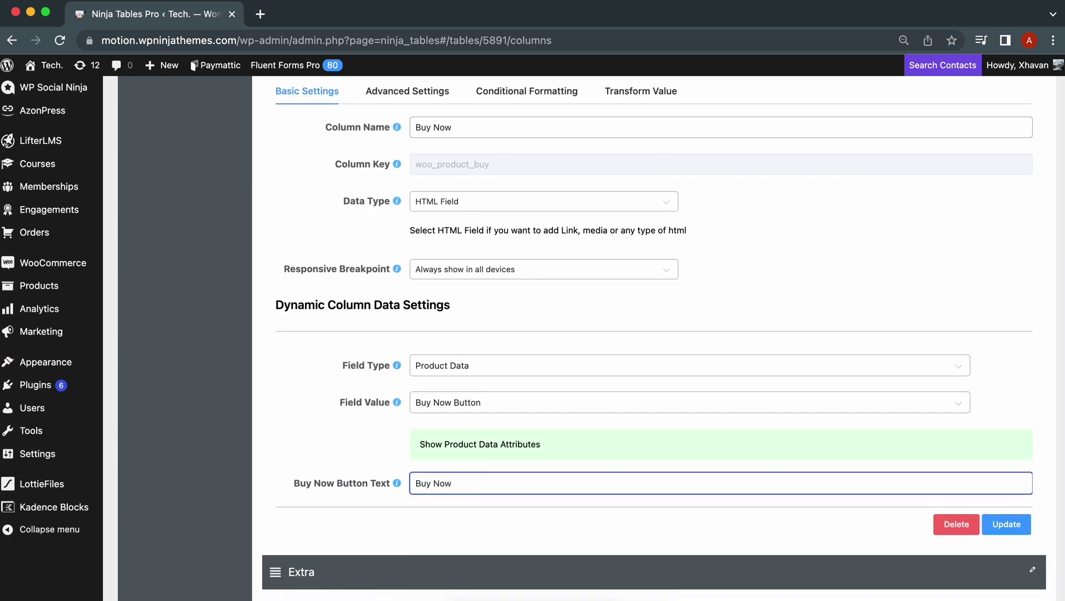
click(1005, 524)
scroll(675, 439, up, 5)
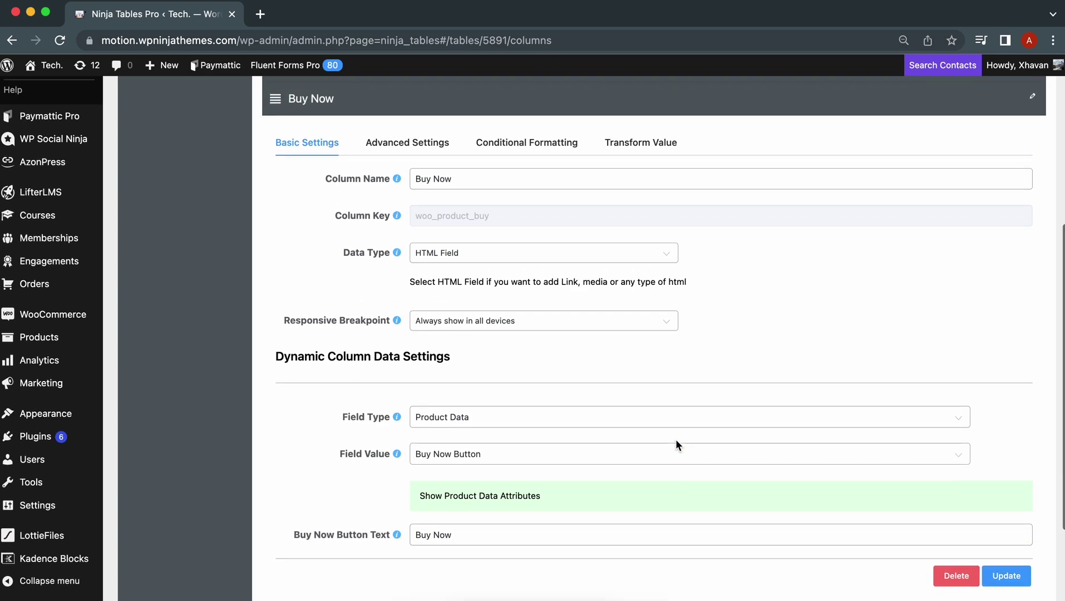
scroll(675, 439, up, 2)
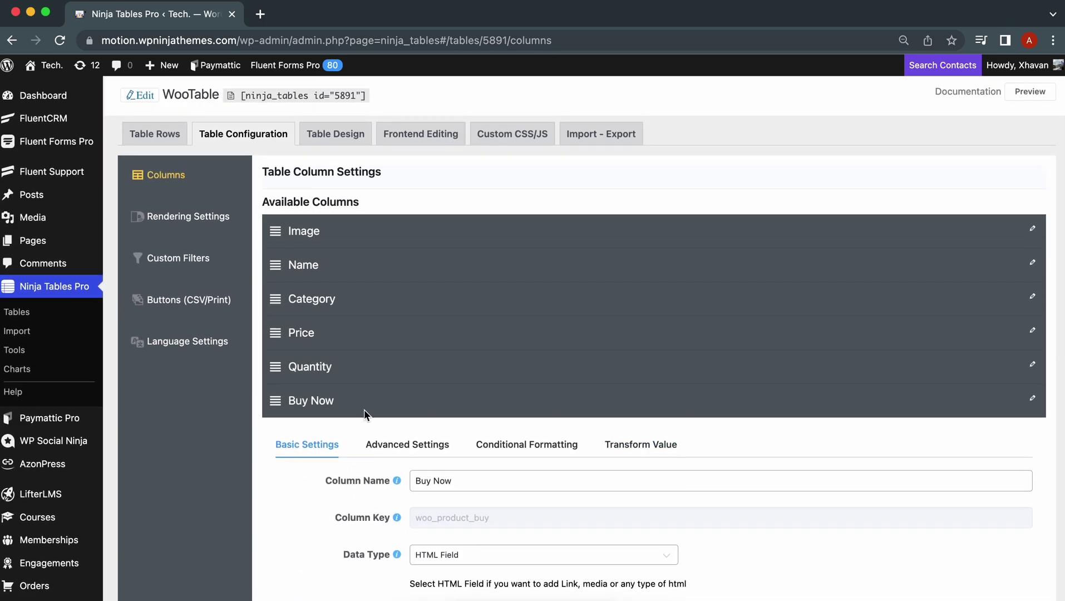
click(291, 401)
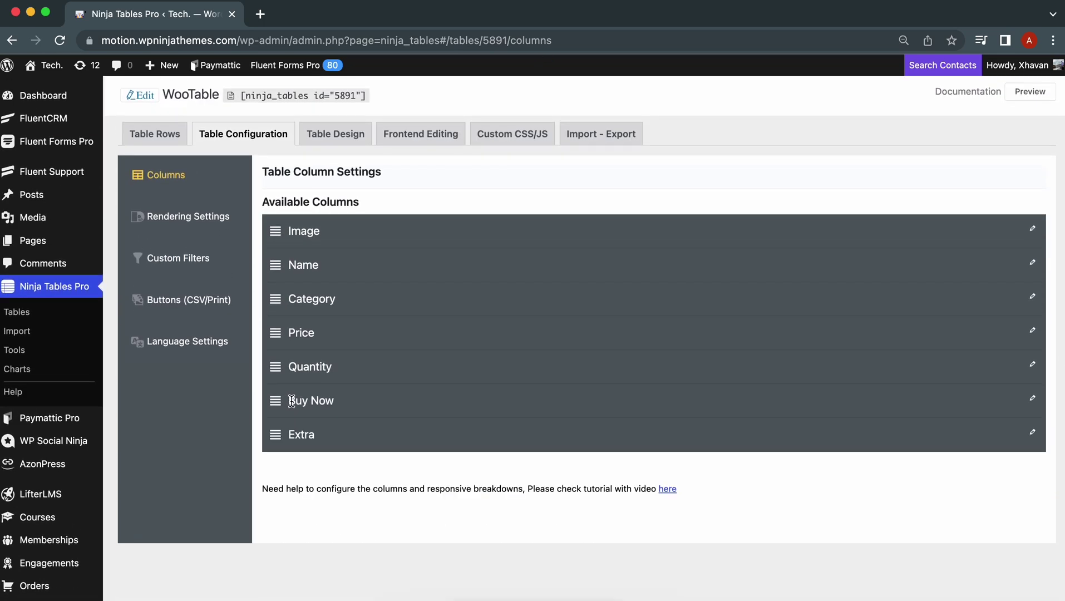
click(334, 134)
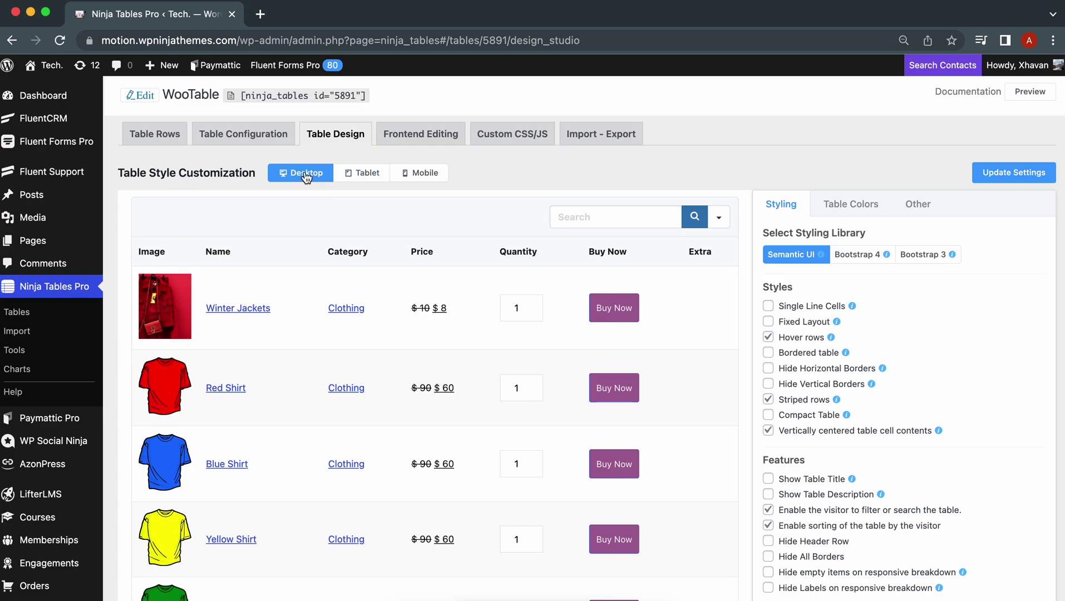
Preview WooTable at tablet and mobile widths, then return to desktop view
click(362, 174)
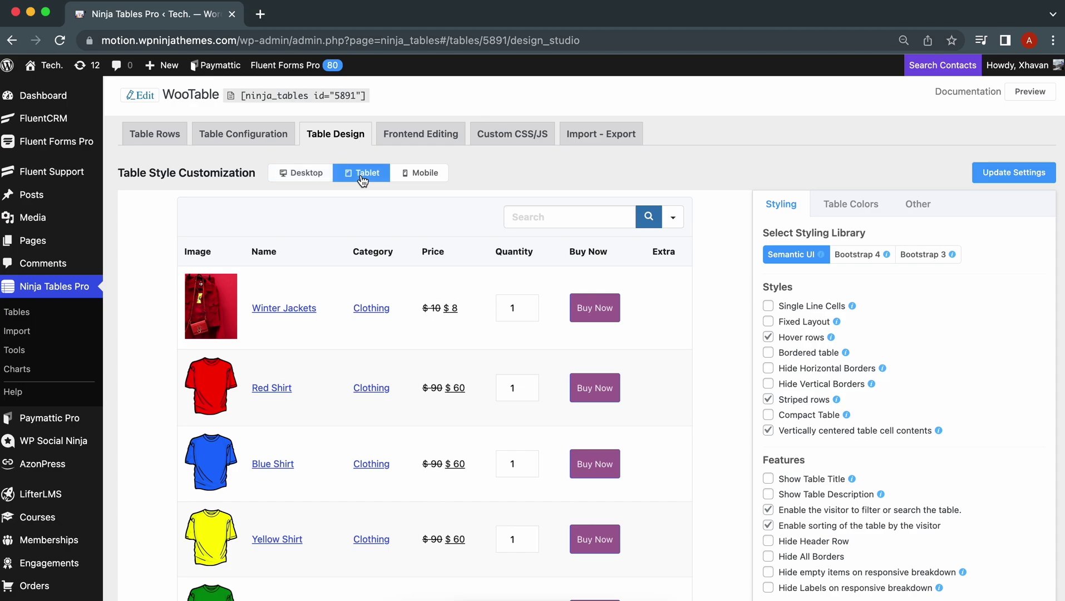
click(417, 173)
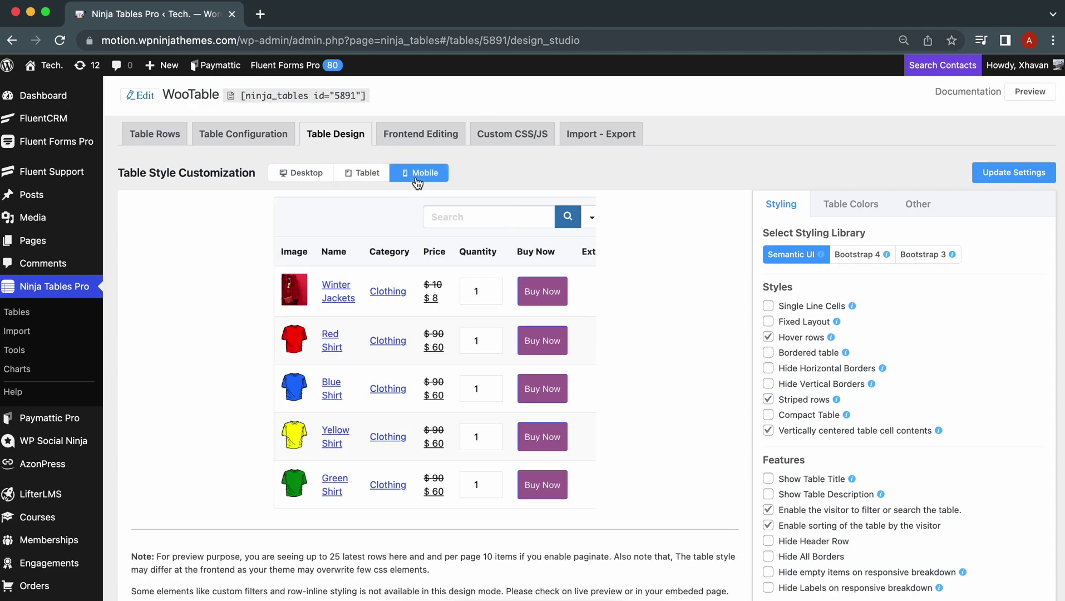
click(308, 178)
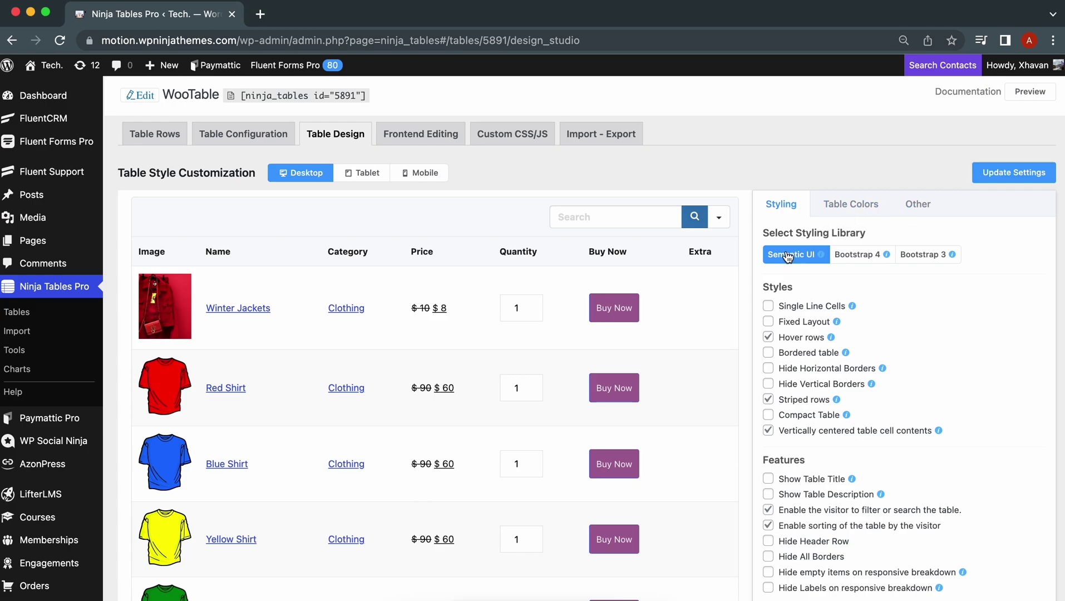
Settle on Semantic UI styling with fixed layout off and hover rows enabled
click(844, 265)
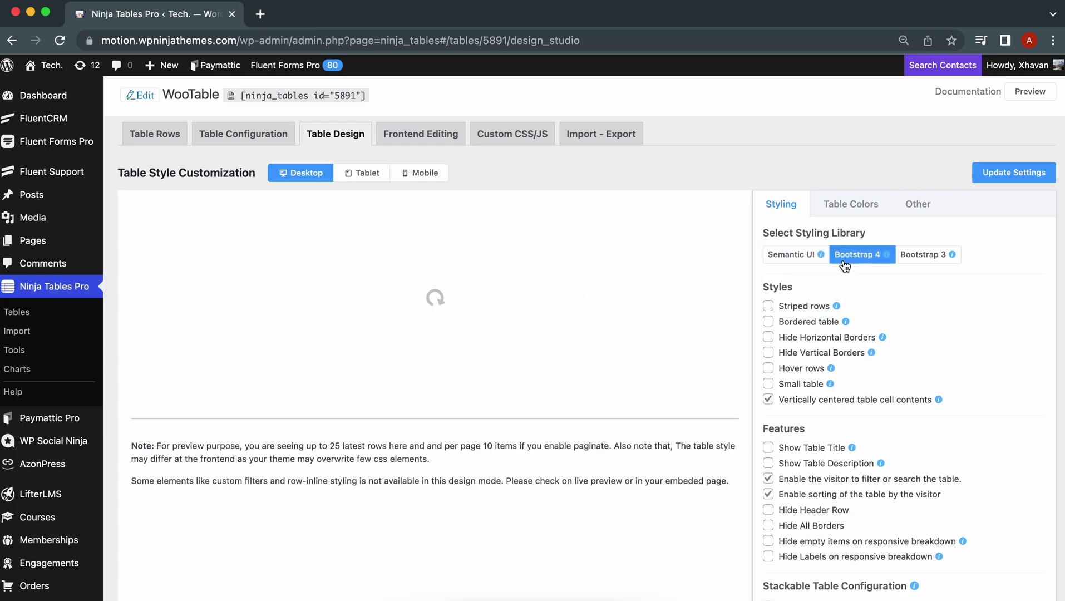
click(928, 256)
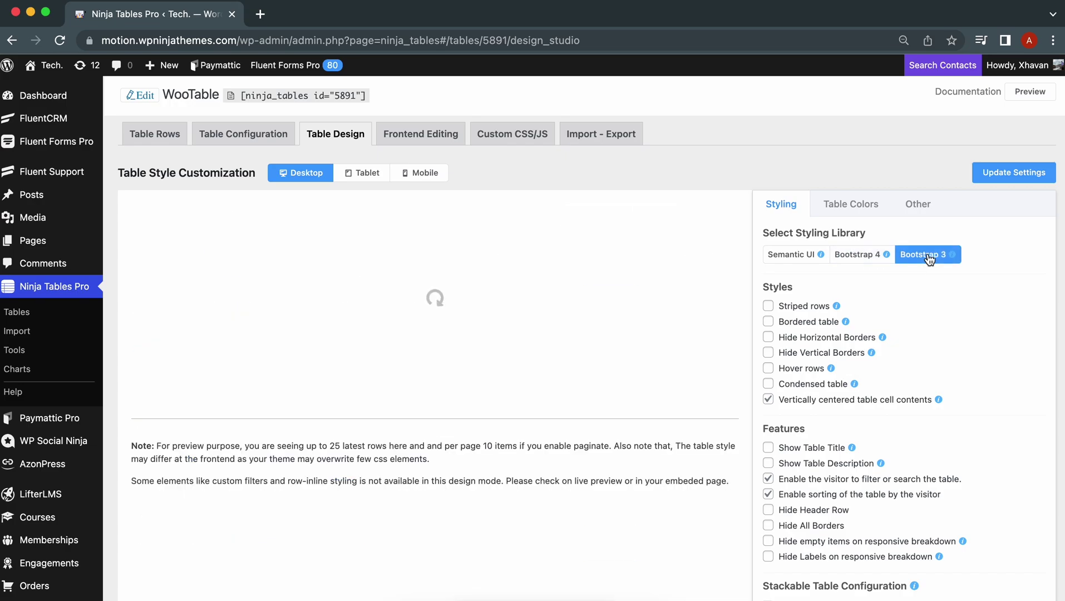
click(801, 257)
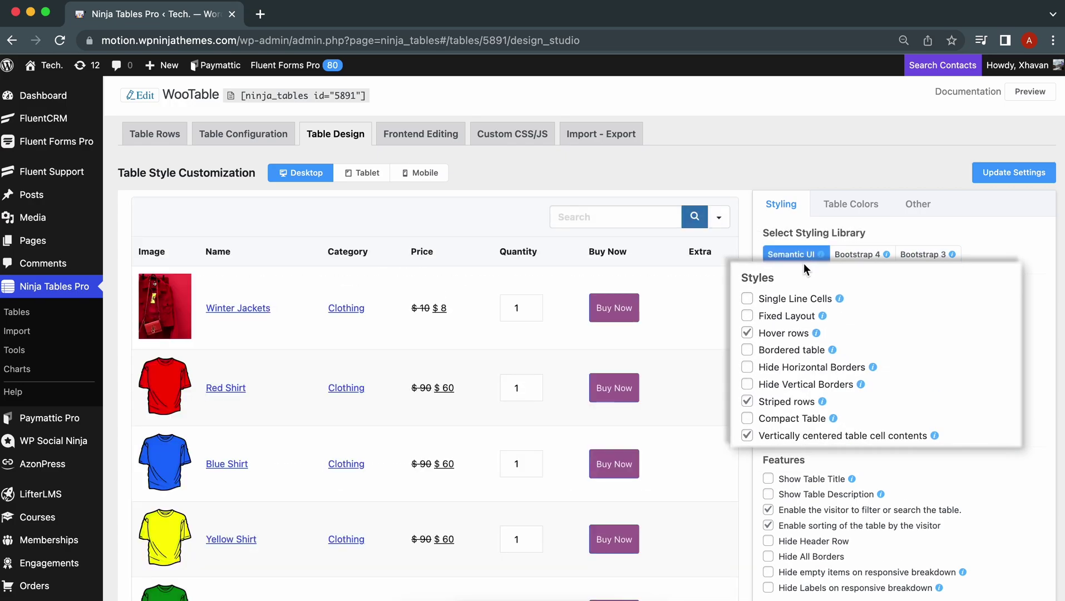
click(747, 316)
click(747, 316)
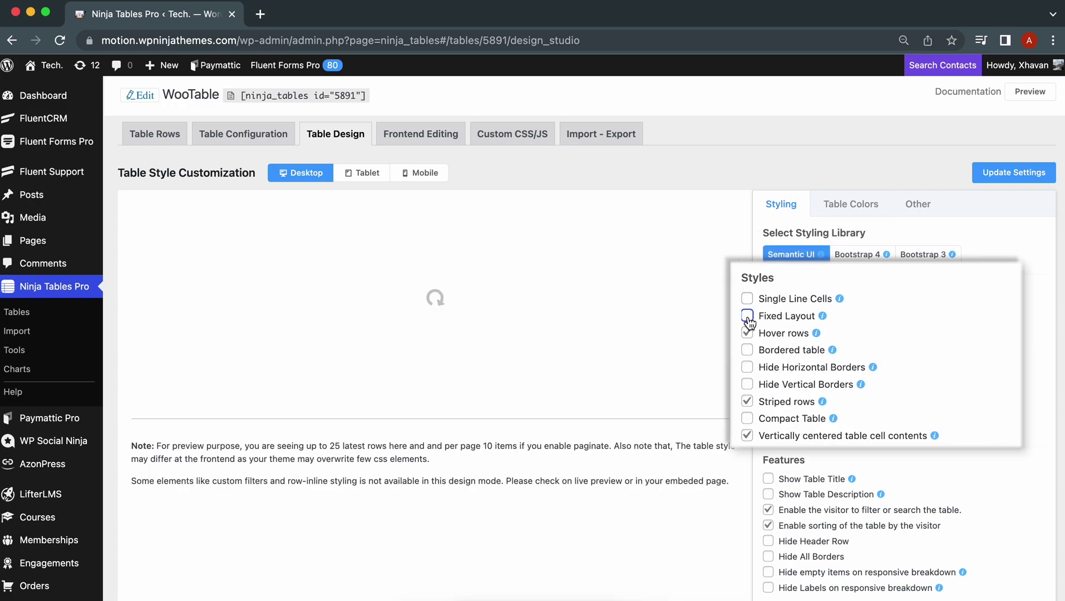
click(749, 334)
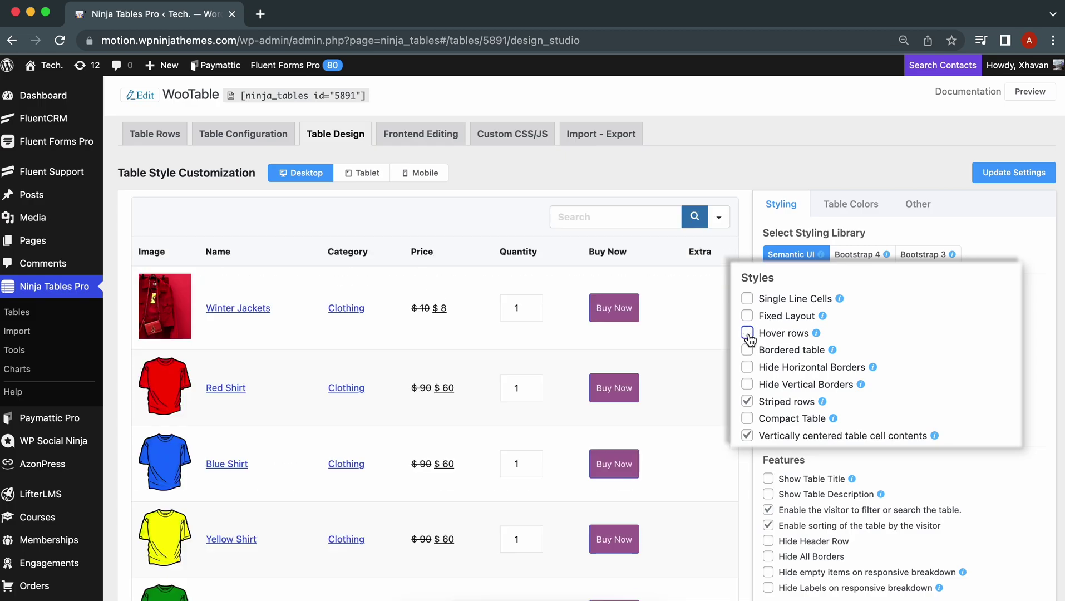
click(768, 336)
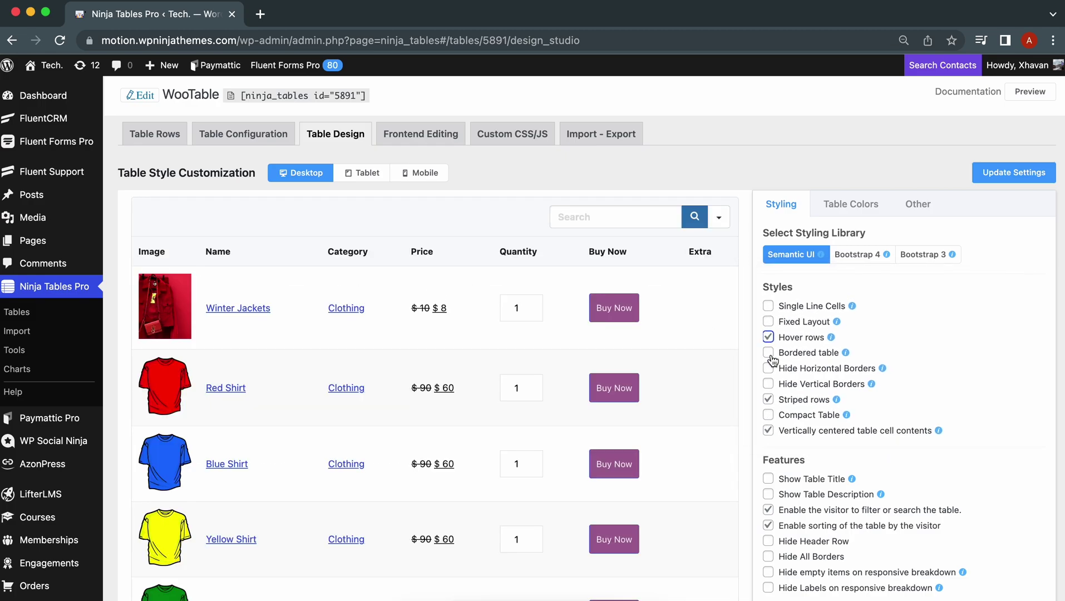
Enable Hide All Borders in the table features
scroll(801, 403, down, 3)
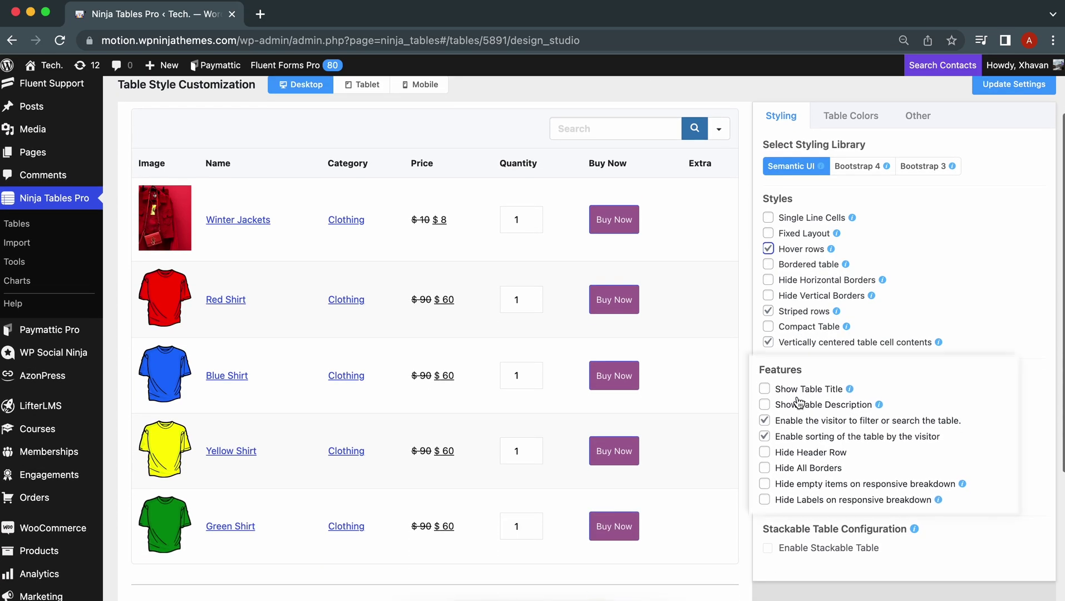
click(746, 381)
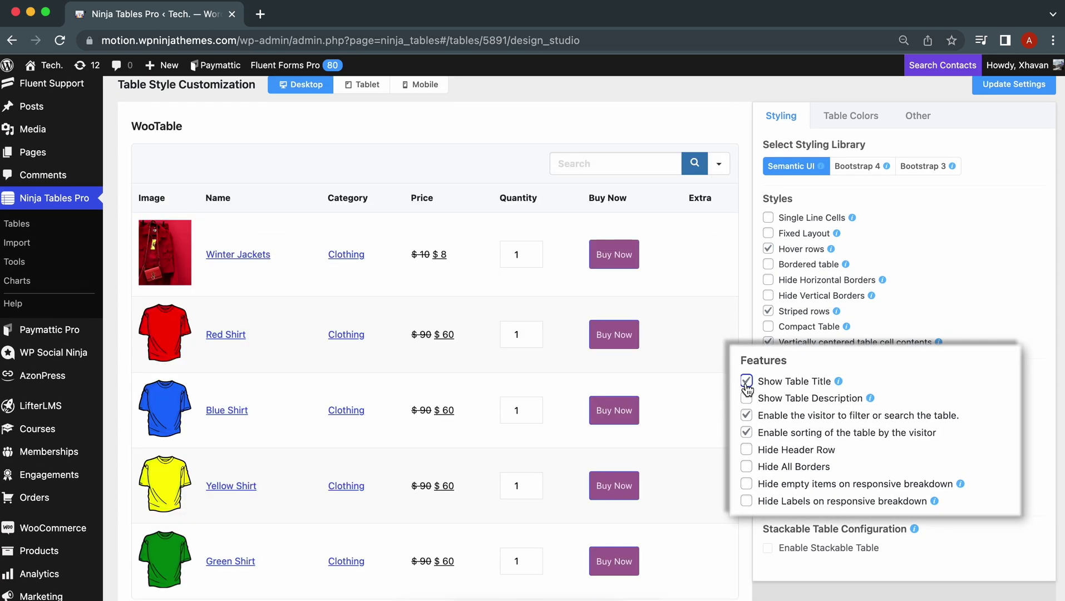
click(747, 467)
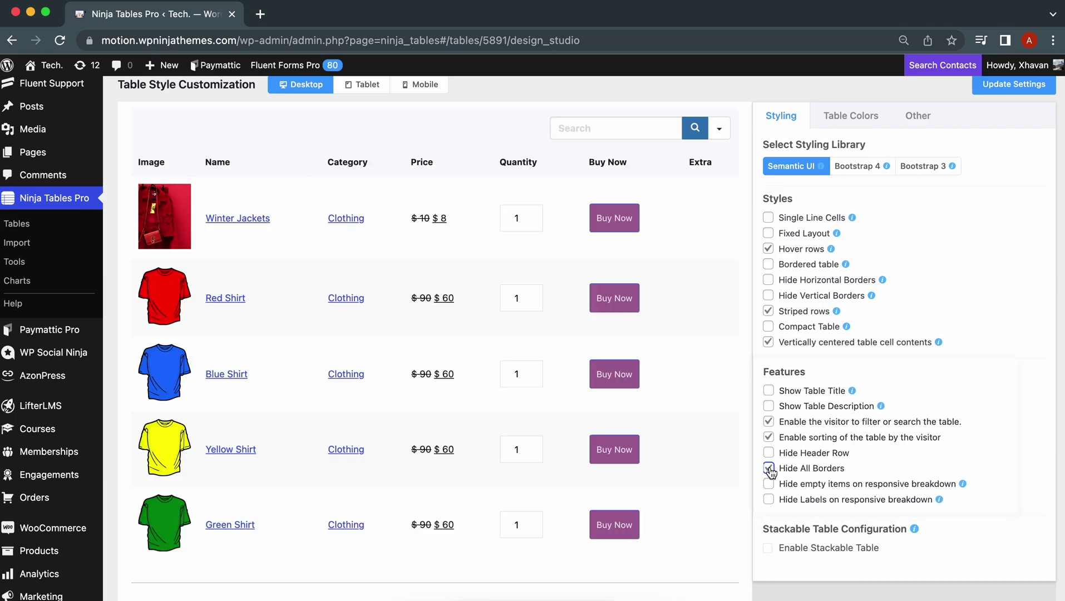
scroll(769, 471, up, 3)
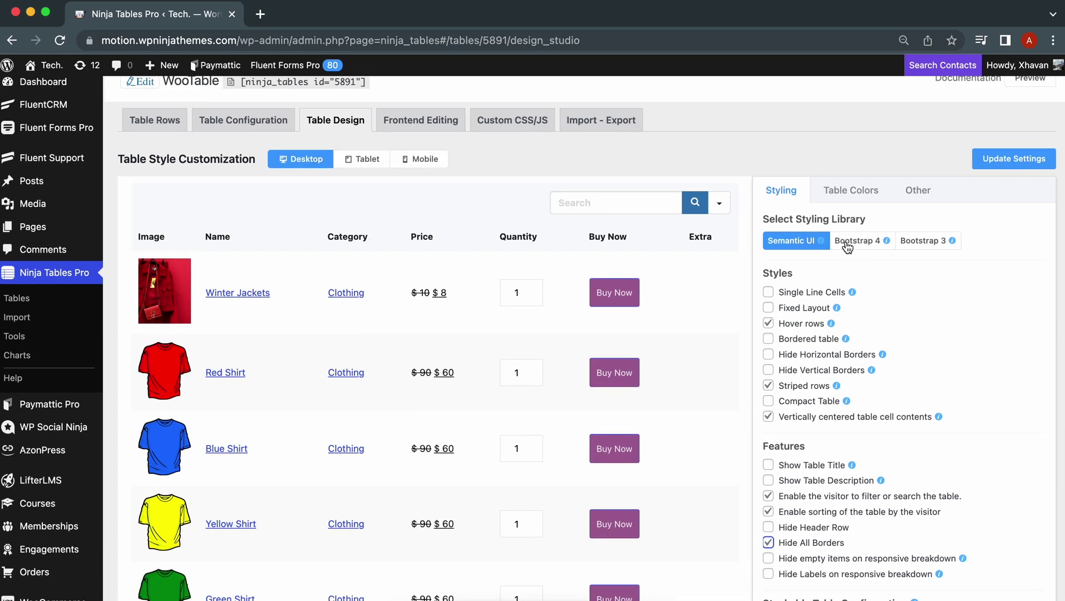
click(840, 202)
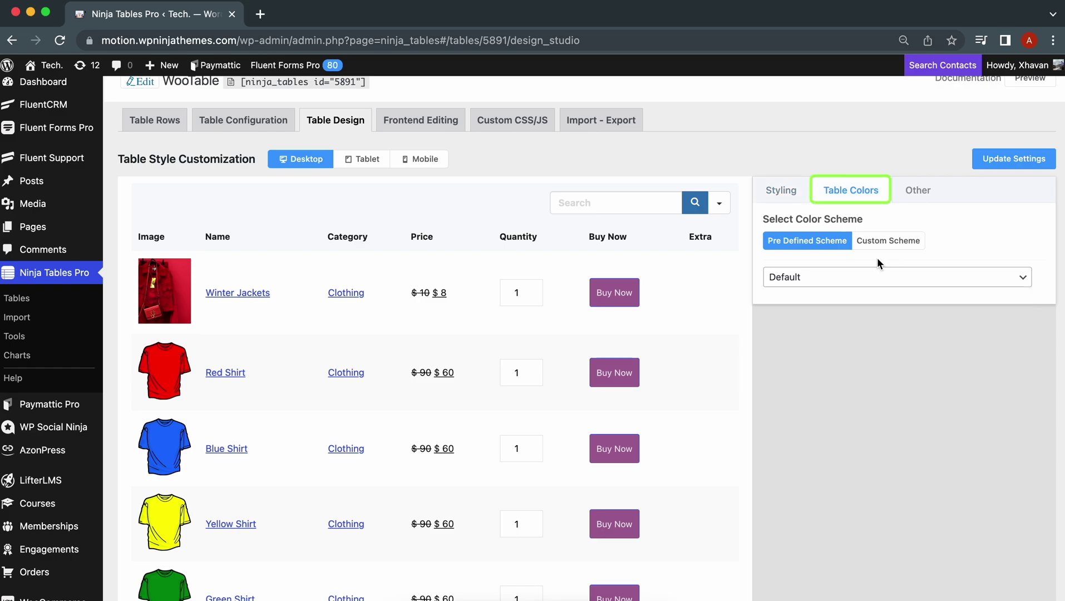
Try the White and Orange preset schemes, then switch to a Custom Scheme
click(897, 277)
click(907, 292)
click(900, 276)
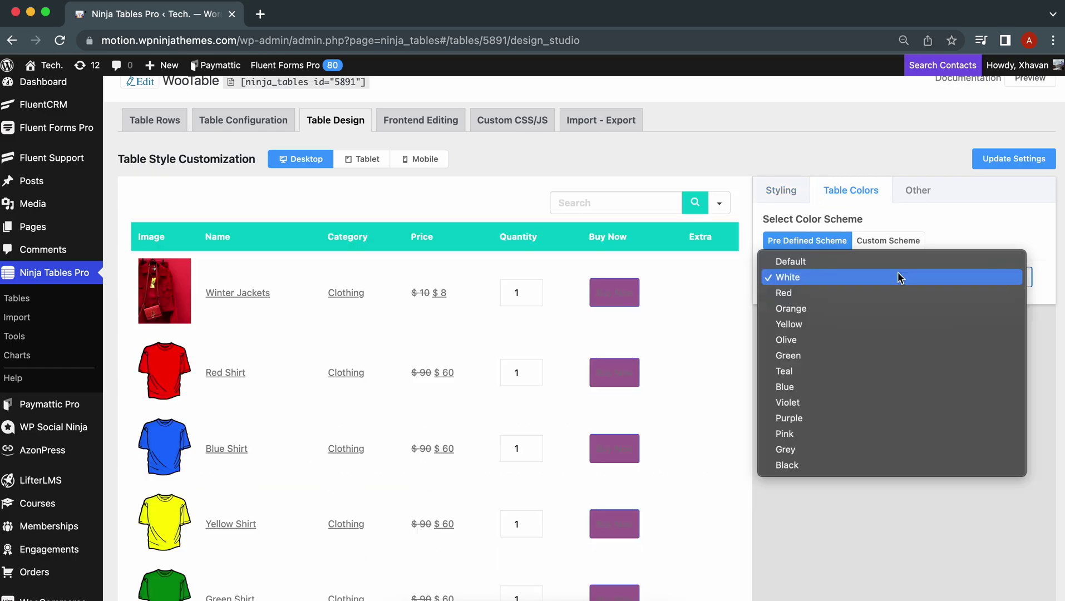
click(903, 309)
click(866, 277)
click(859, 230)
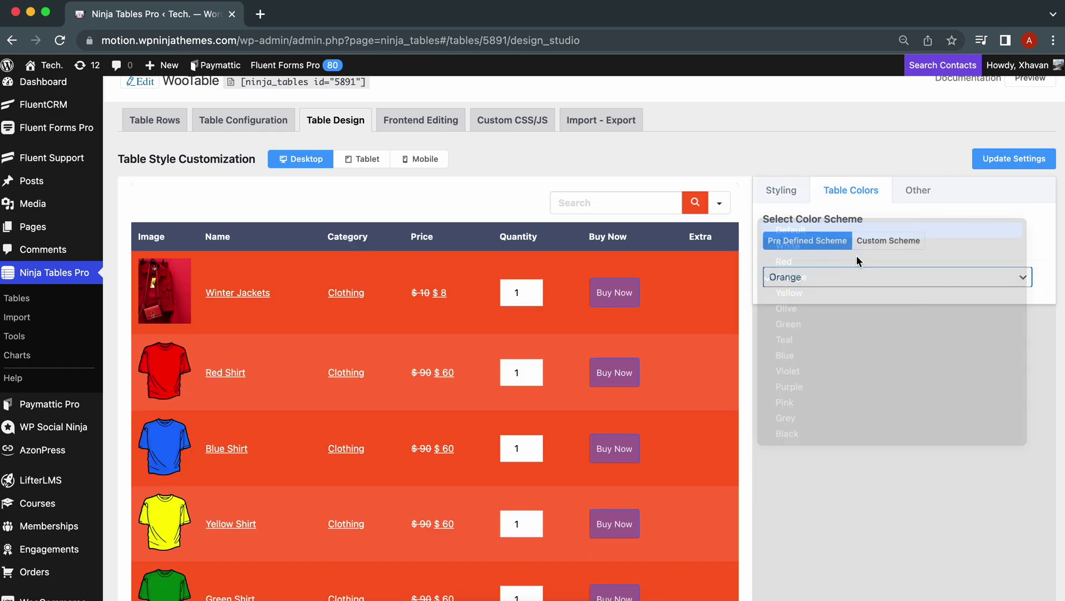
click(888, 241)
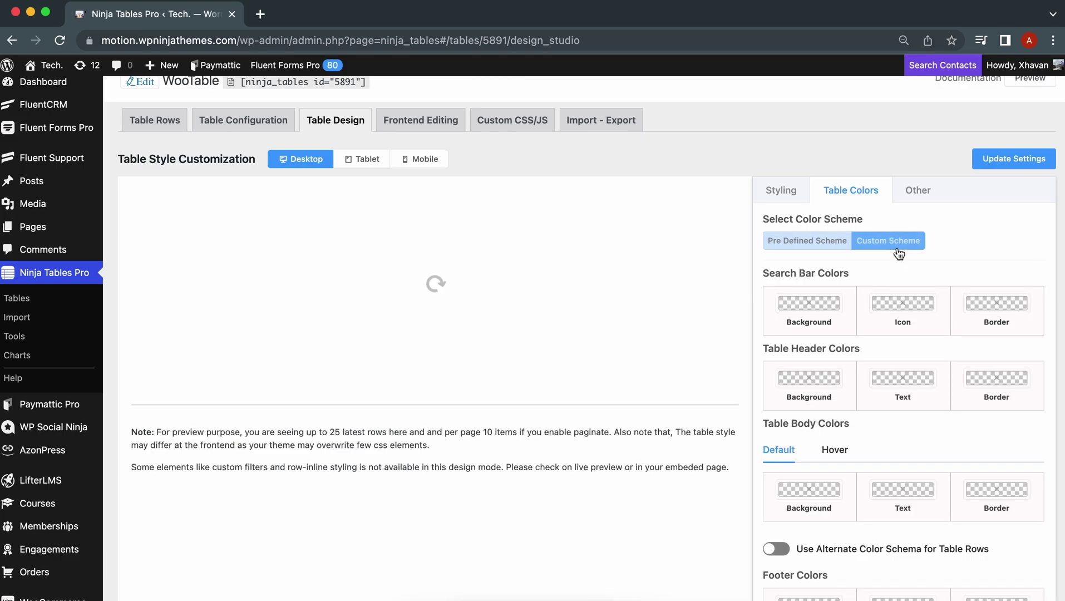
Set the table body background to dark red, text to white and borders to grey
scroll(788, 412, down, 2)
click(809, 439)
drag(868, 308, 791, 271)
click(903, 449)
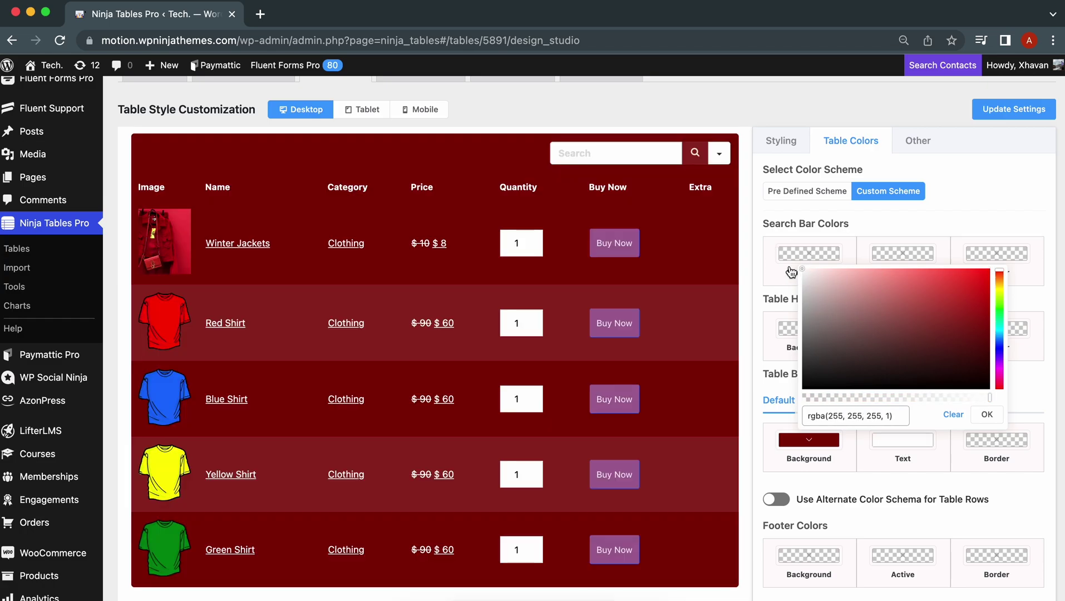
click(983, 453)
drag(981, 442, 856, 330)
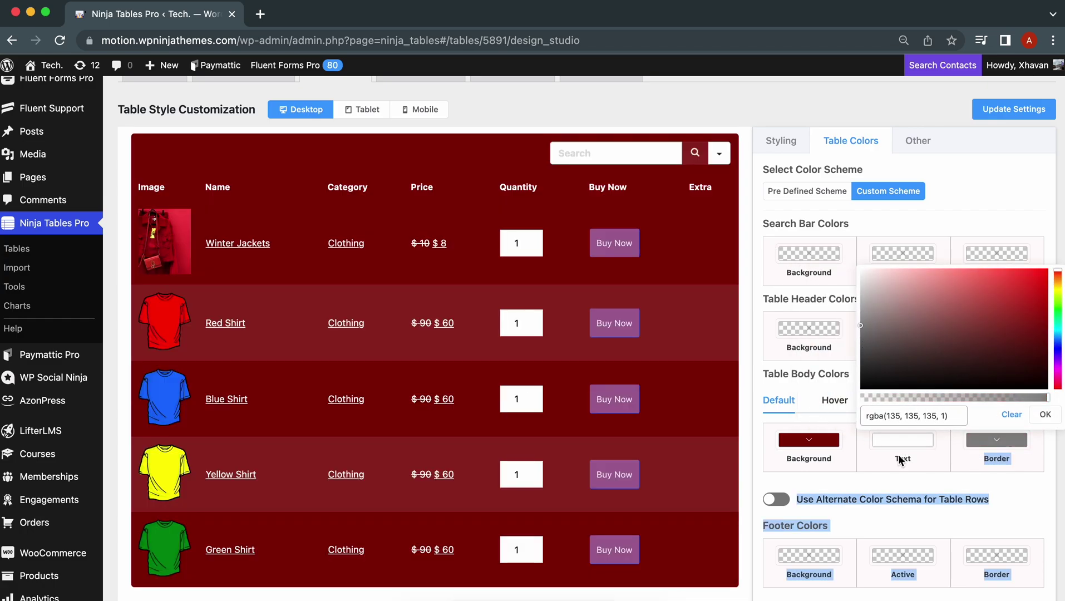
click(911, 478)
scroll(907, 473, up, 2)
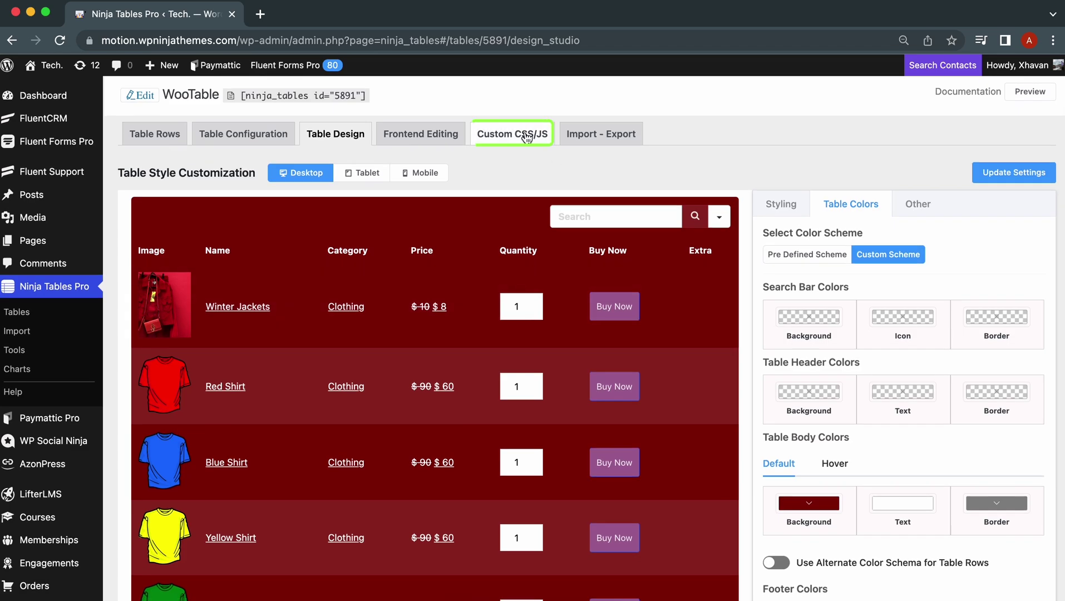
Paste the maroon-background, white-text .nt_button_woo rule into Additional Custom CSS
click(526, 138)
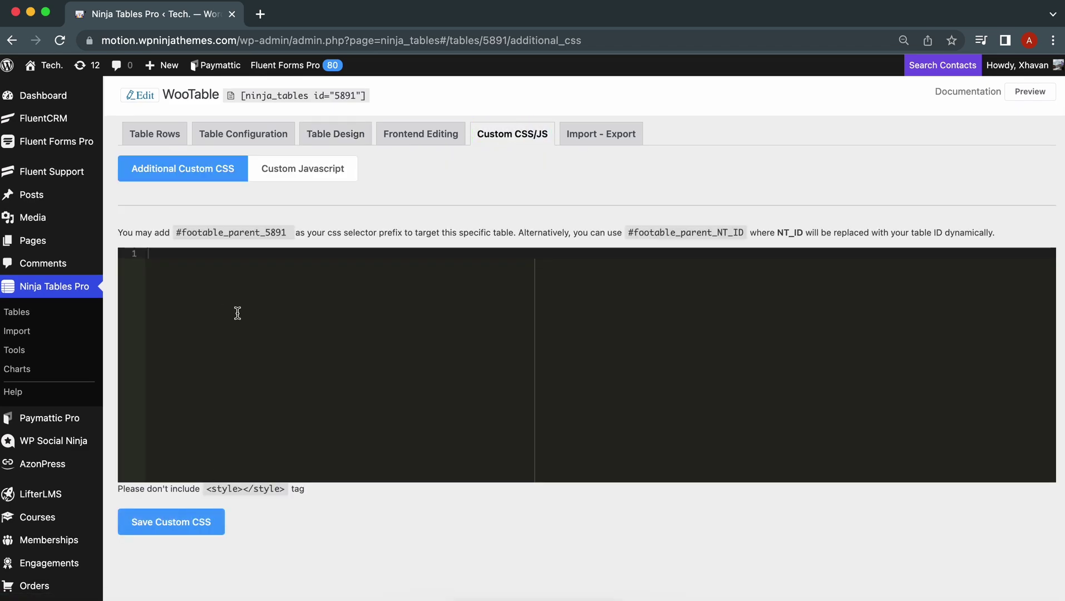
click(237, 313)
text(.nt_button_woo { background: maroon; color: white; })
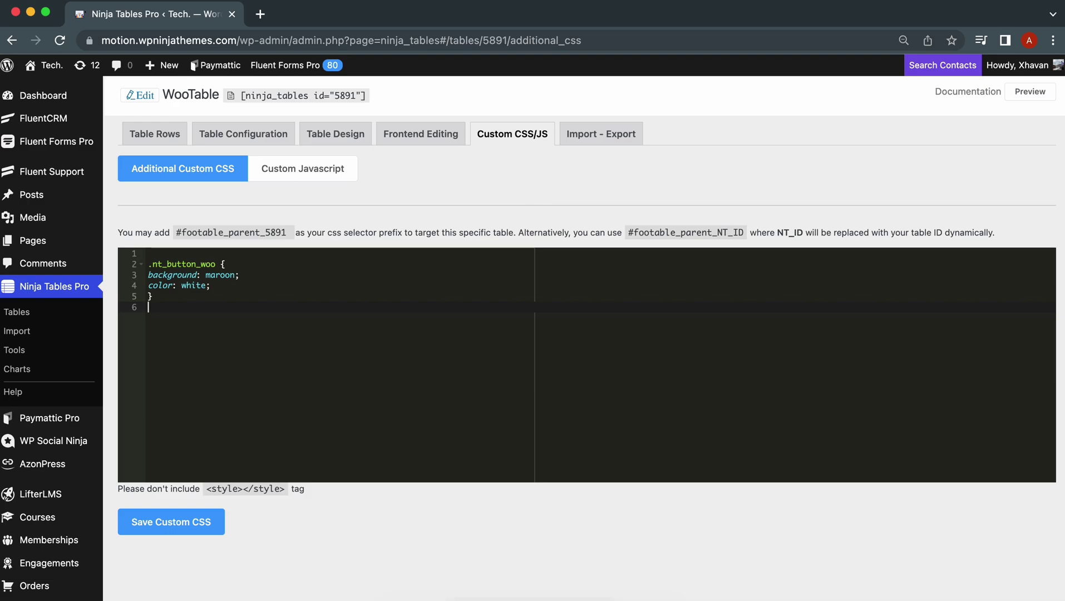
Set the hover row text colour to yellow and the hover border to white
click(336, 135)
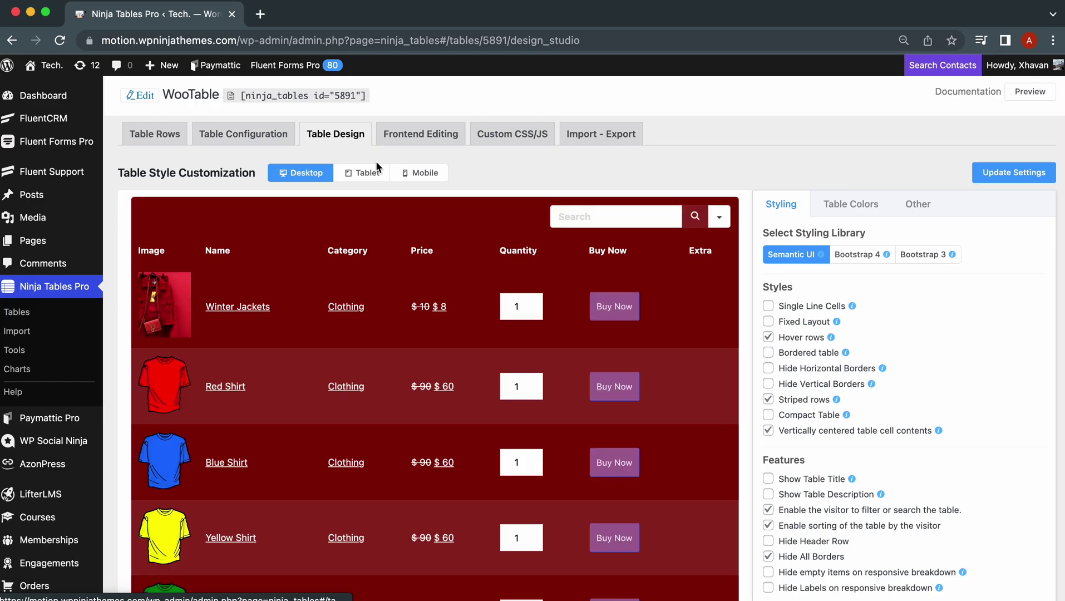
click(850, 204)
scroll(956, 298, down, 3)
click(835, 302)
click(810, 348)
click(902, 341)
click(906, 360)
click(999, 380)
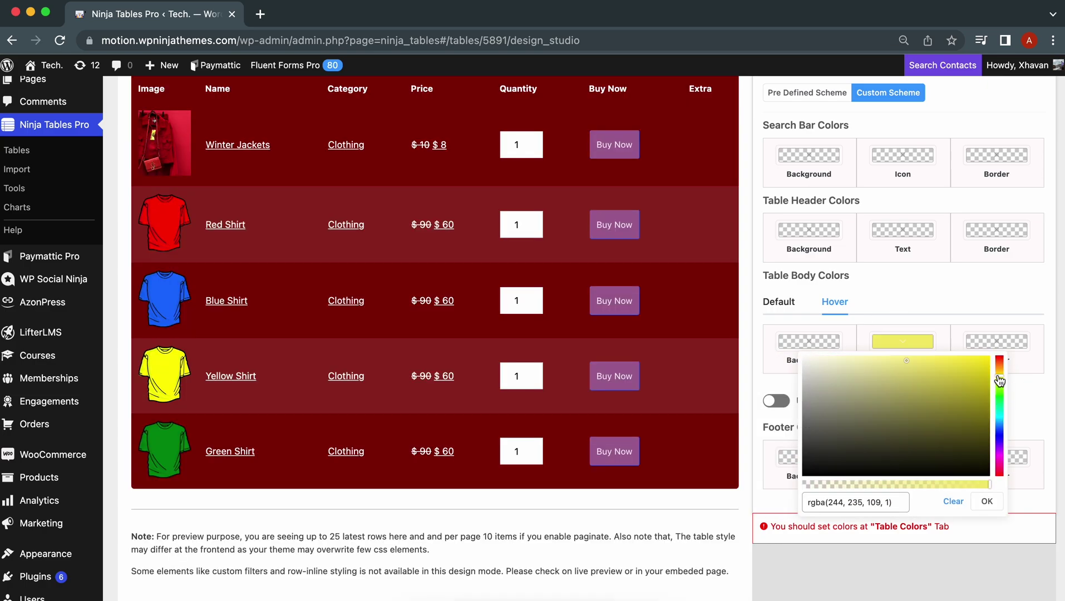
click(984, 335)
click(862, 360)
click(1047, 500)
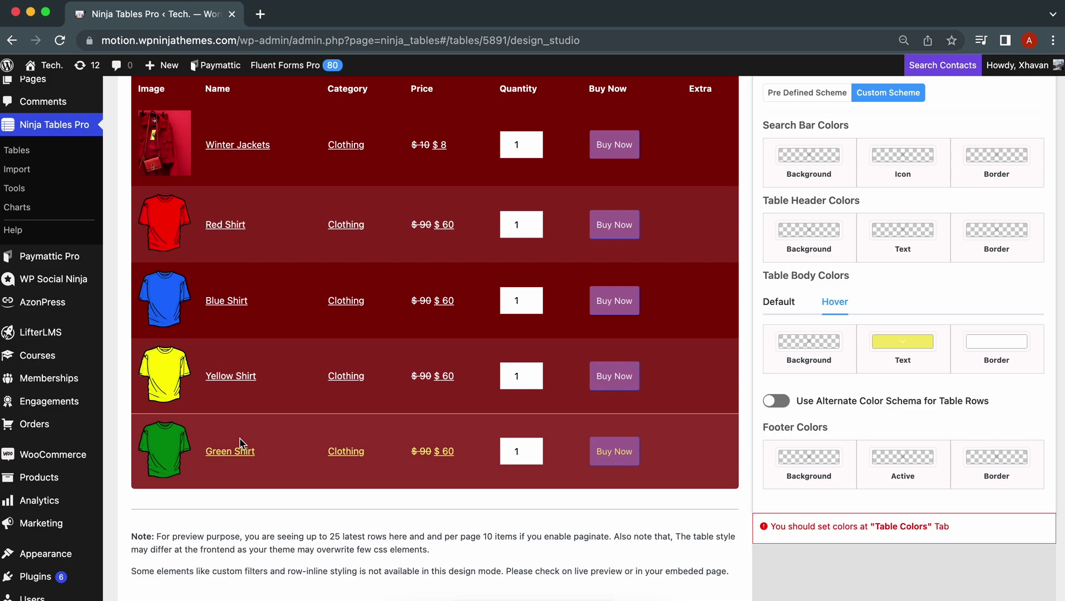
Save the design settings and preview the table
scroll(241, 443, up, 3)
click(1011, 172)
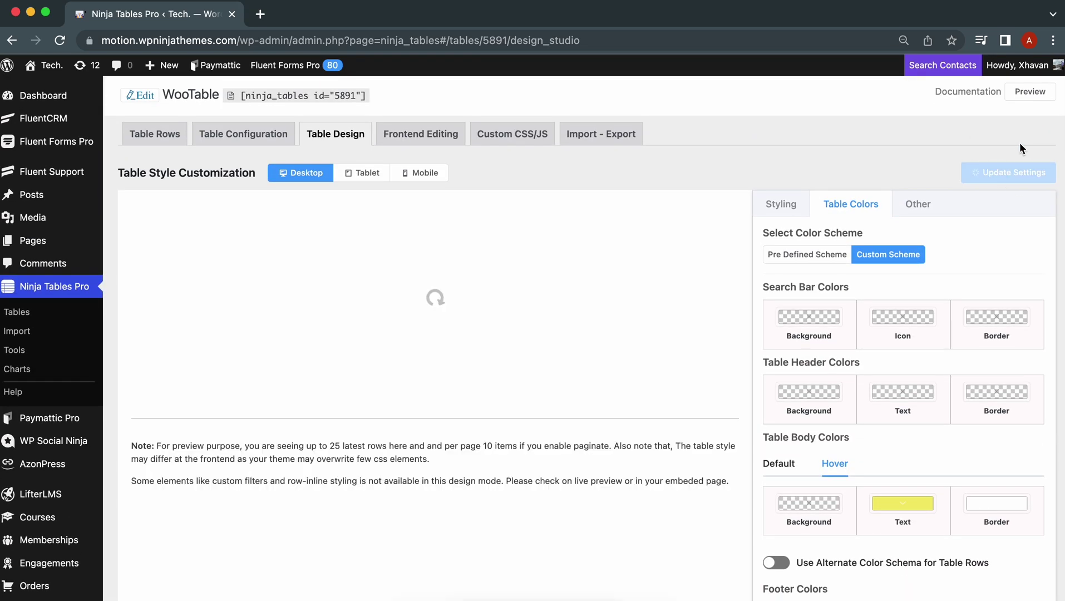
click(1033, 95)
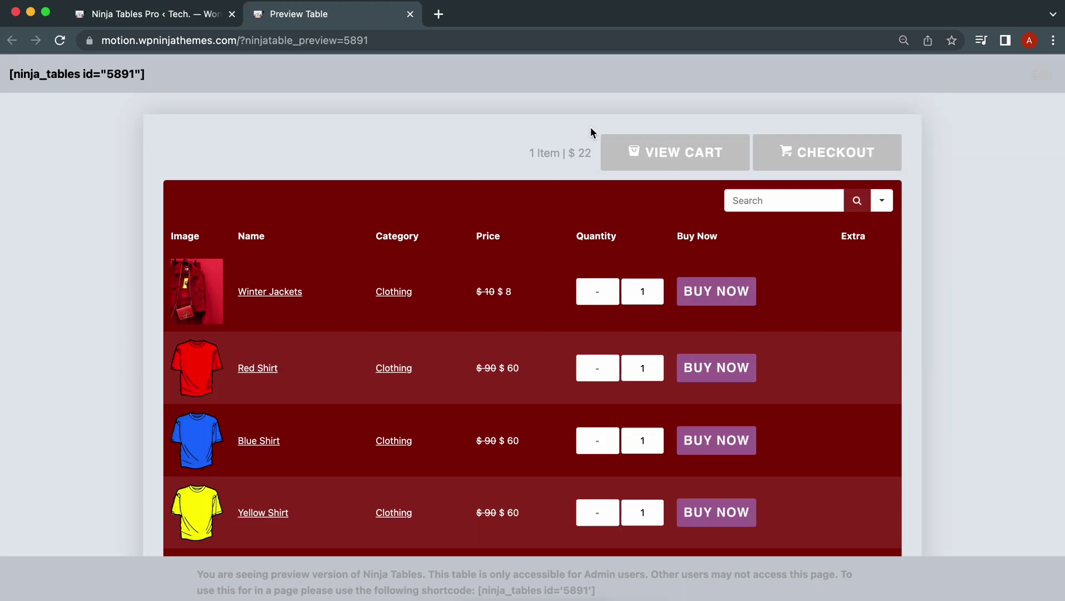
scroll(534, 216, down, 3)
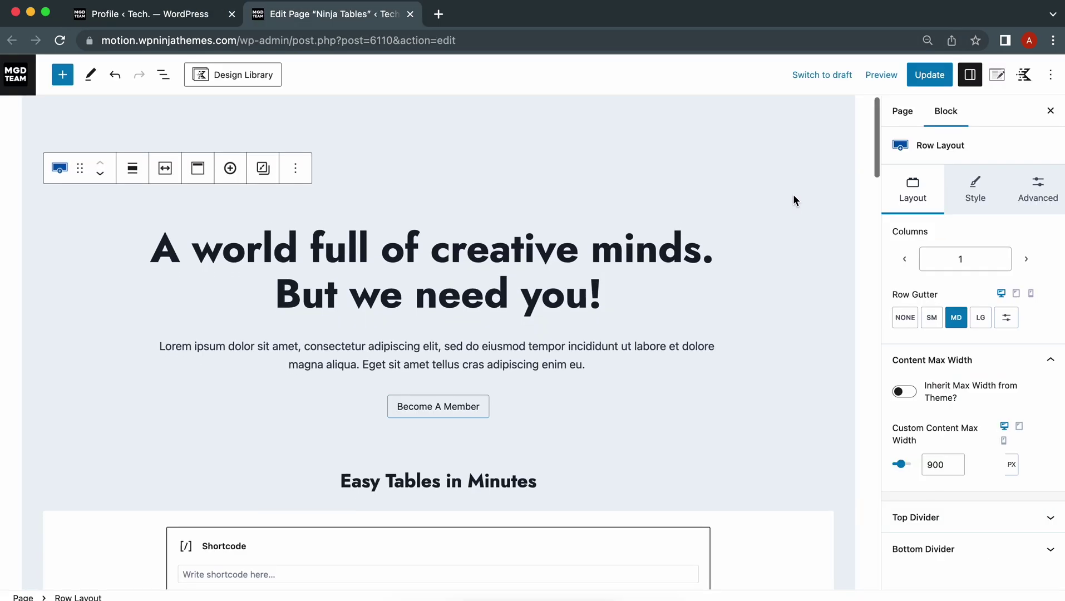
Paste the [ninja_tables id="5891"] shortcode into the page's Shortcode block
scroll(792, 200, down, 3)
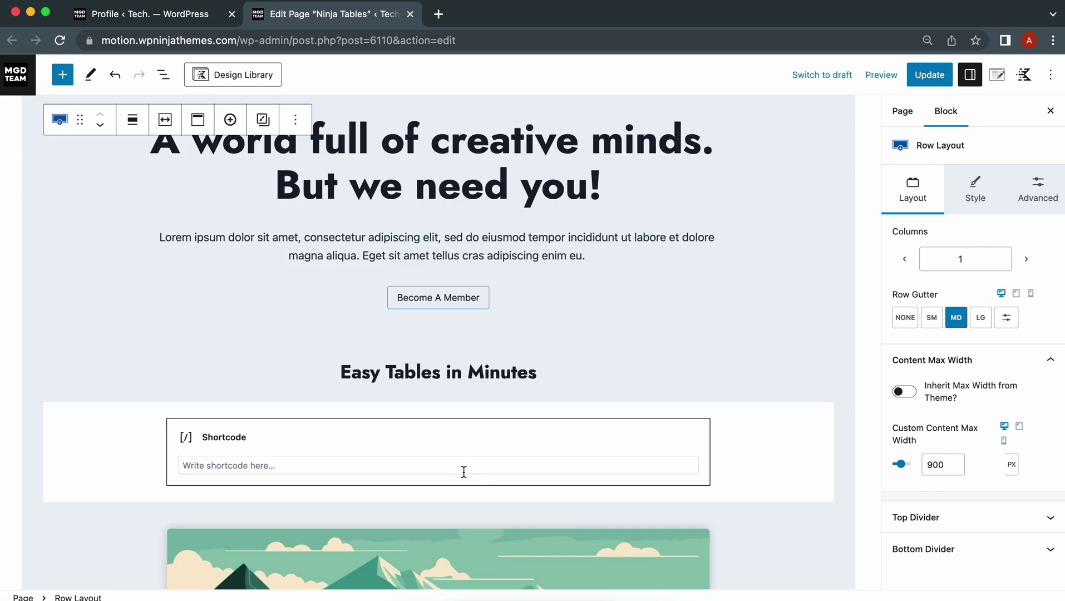
click(464, 467)
text([ninja_tables id="5891"])
Preview the page in a new tab and scroll down to the embedded table
click(877, 78)
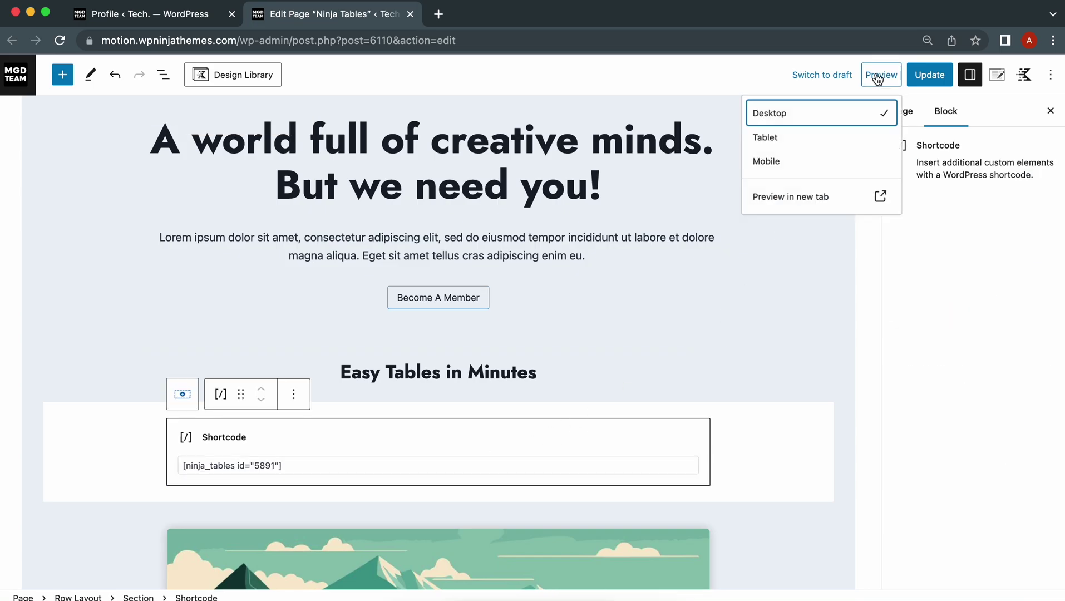
click(782, 206)
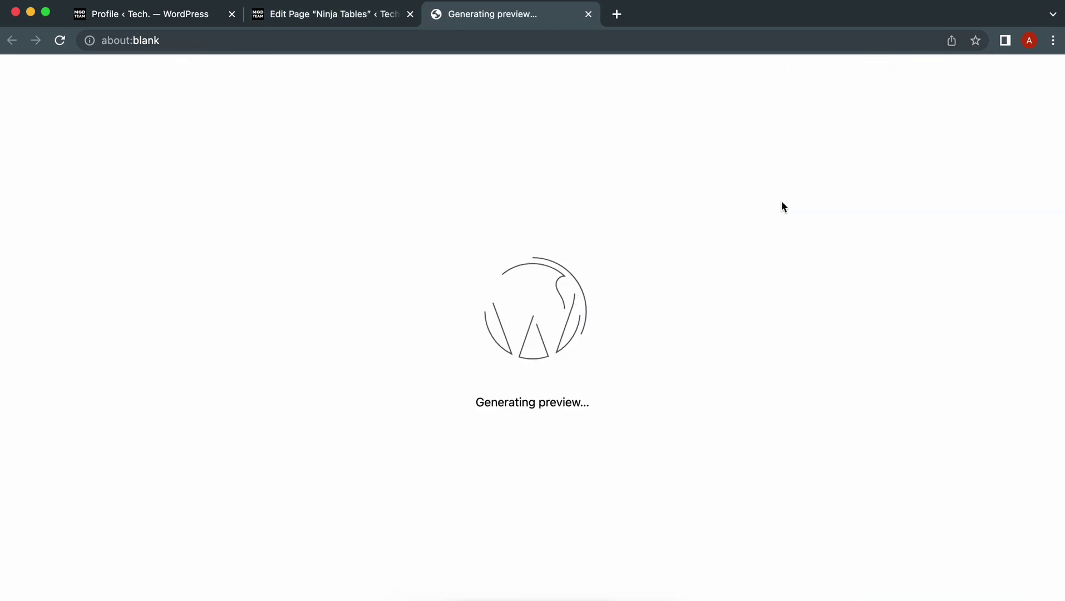
scroll(744, 206, down, 7)
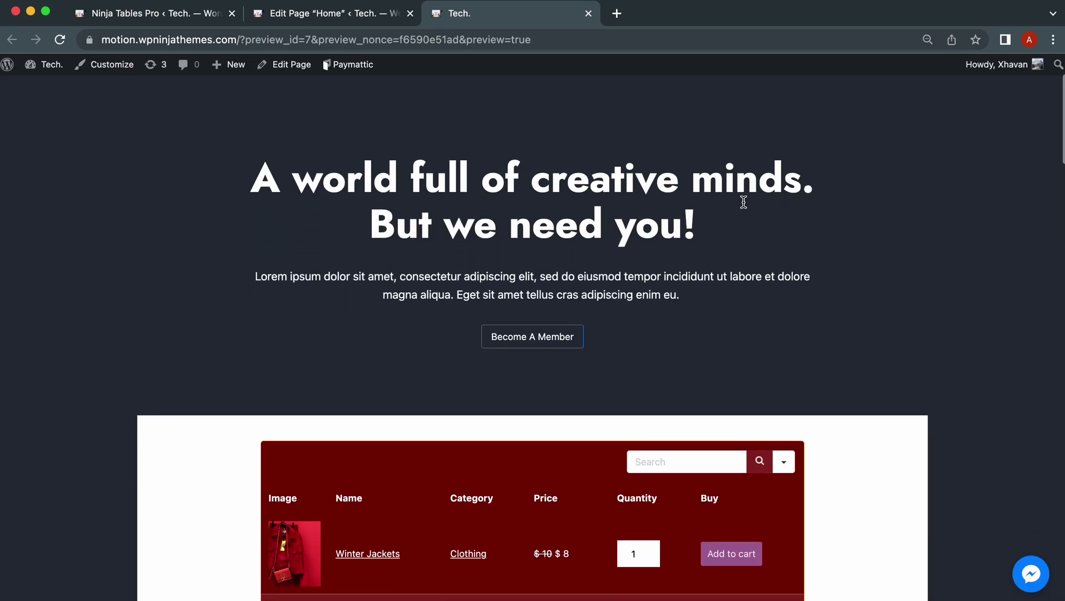
scroll(746, 206, down, 2)
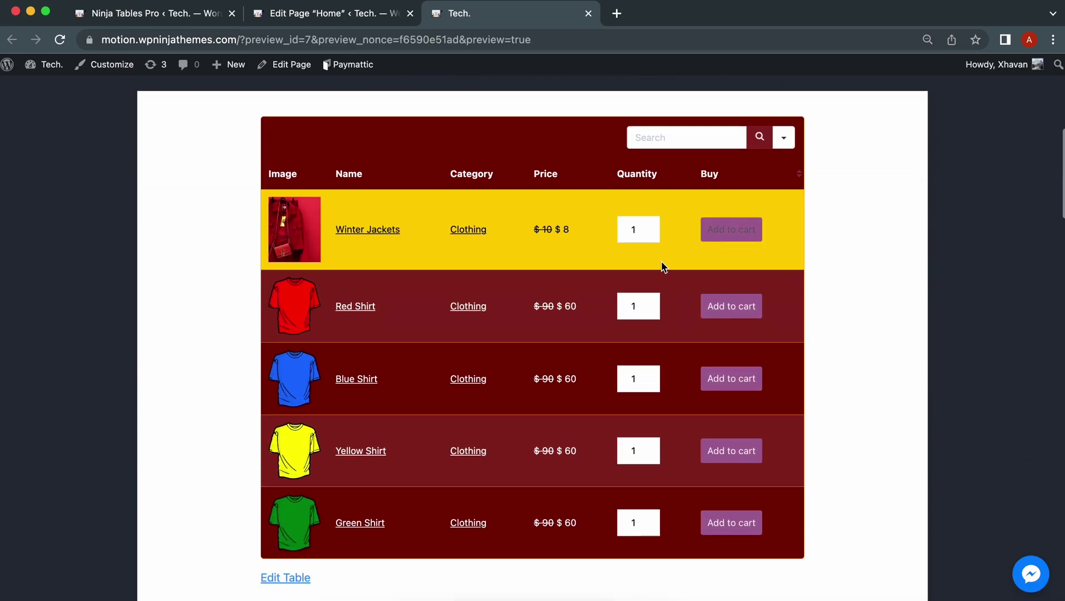